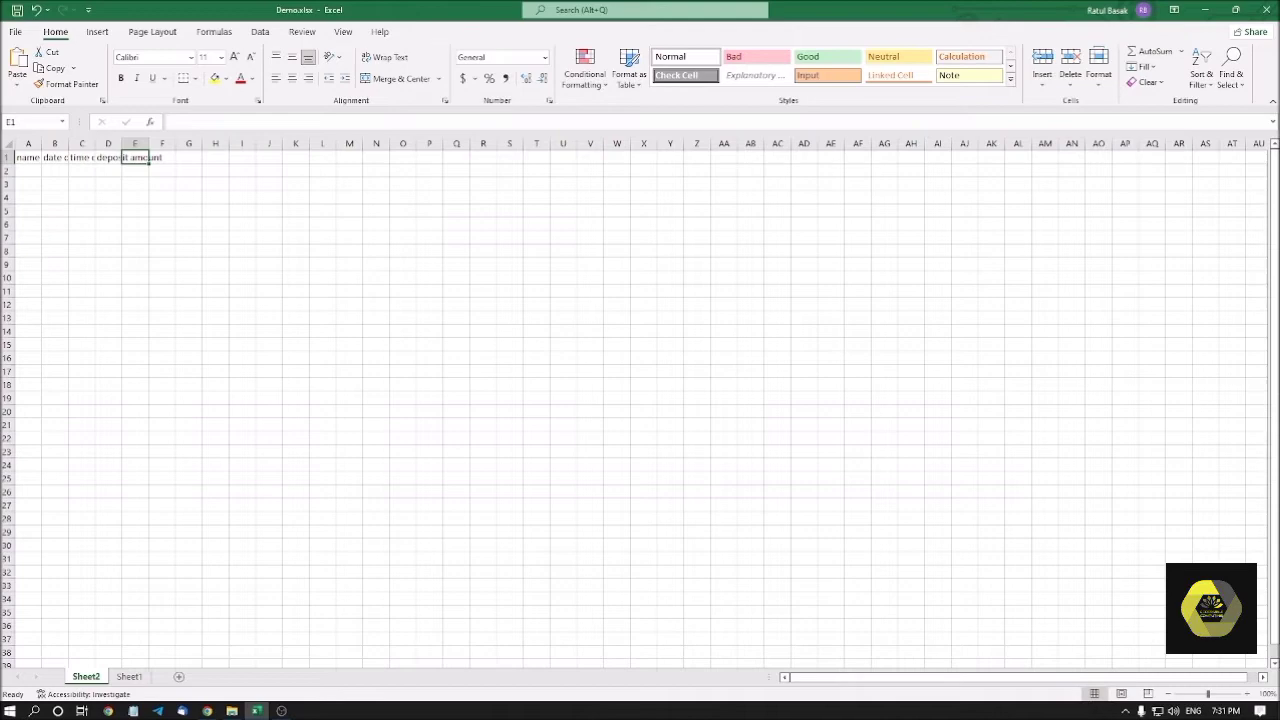
# Examine the full header texts in cells A1 through D1 of Sheet2
pyautogui.click(28, 157)
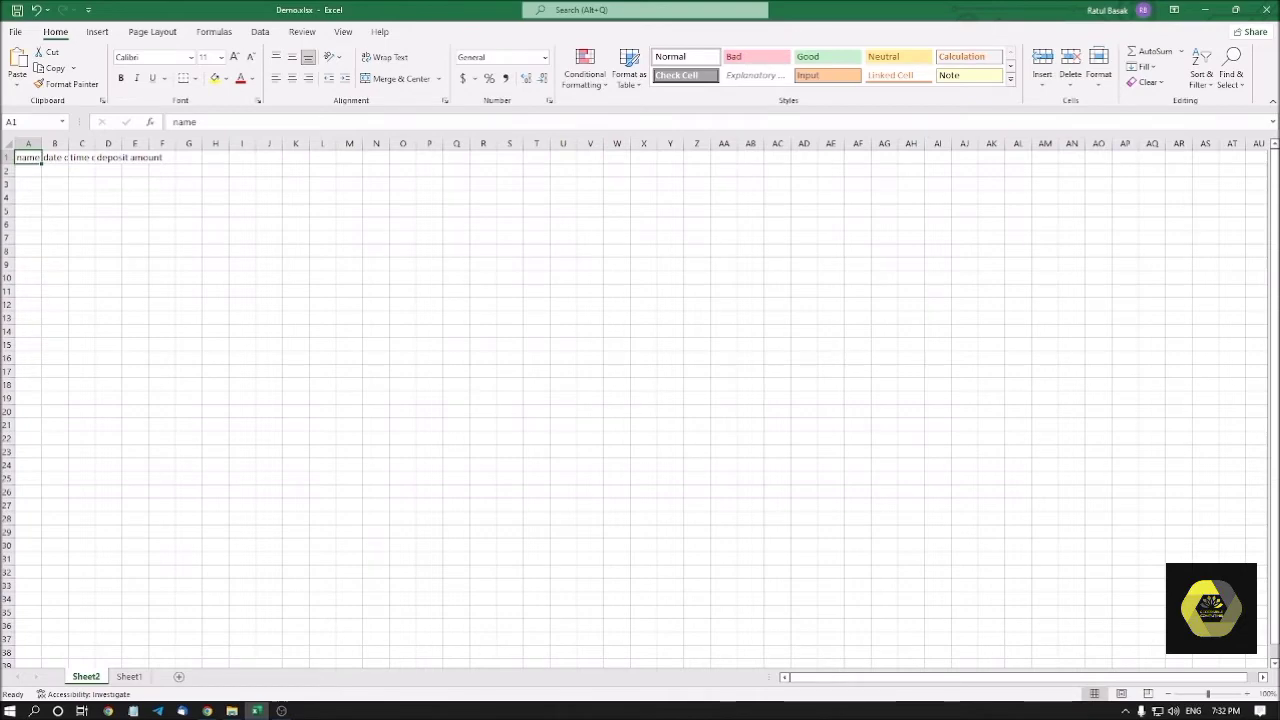
pyautogui.click(54, 157)
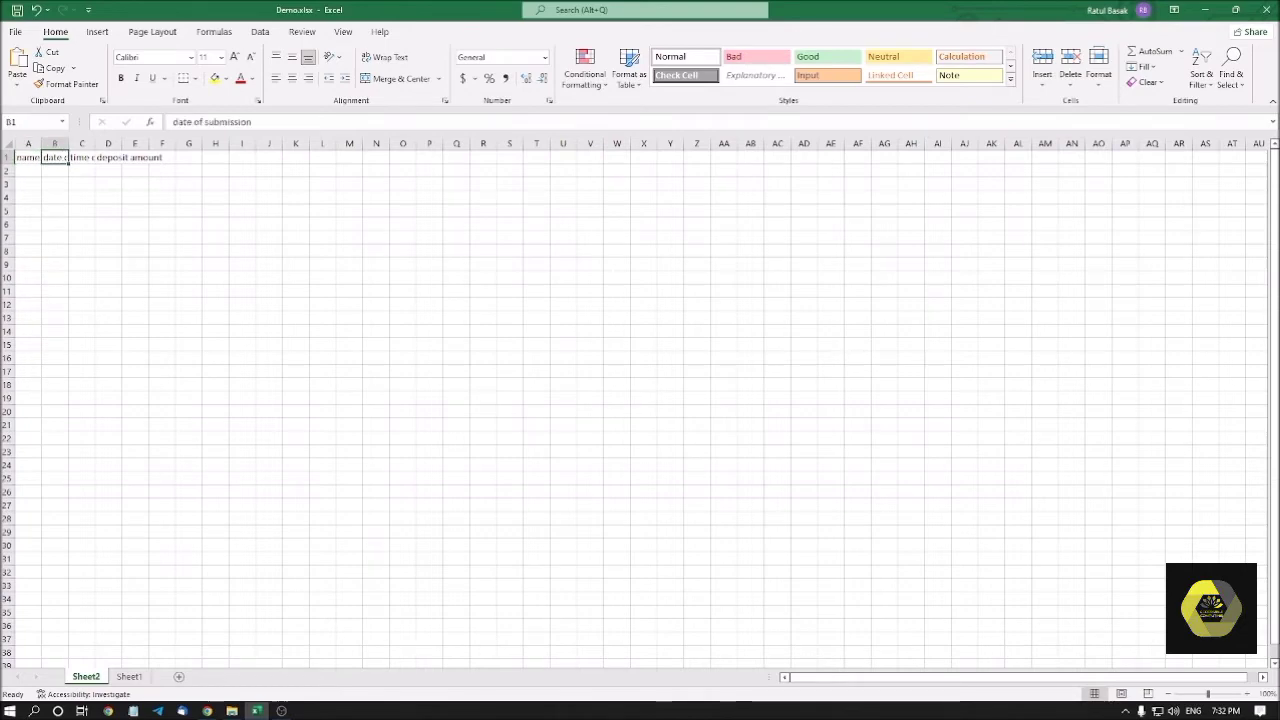
pyautogui.click(82, 157)
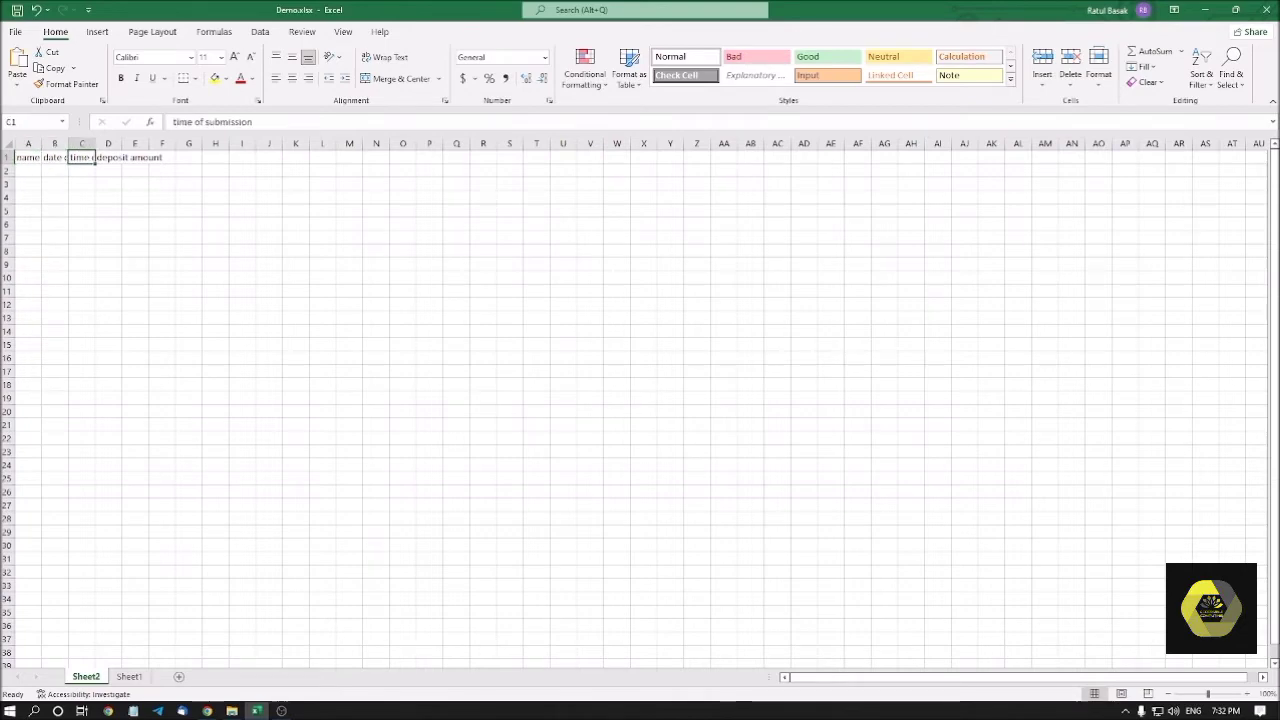
pyautogui.click(110, 157)
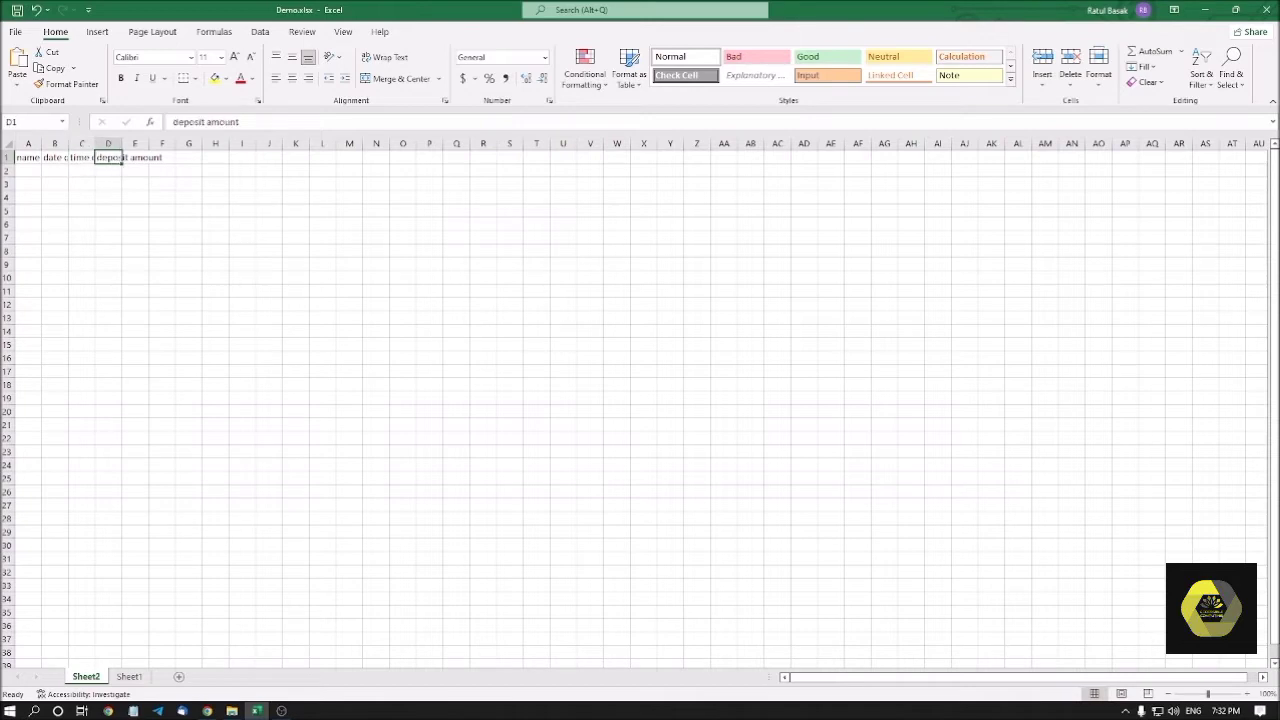
pyautogui.click(146, 157)
pyautogui.click(32, 158)
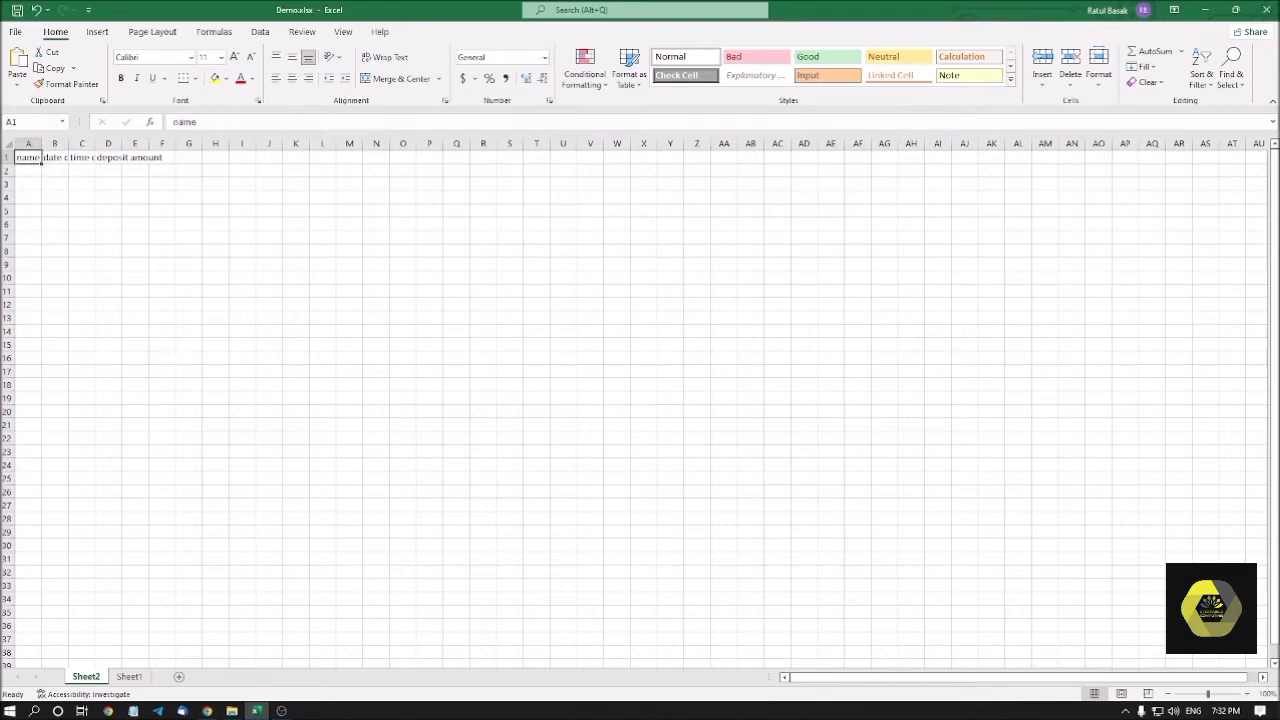
# Enter the person's first name in cell A2 under the name header
pyautogui.click(28, 170)
pyautogui.write('Ratul')
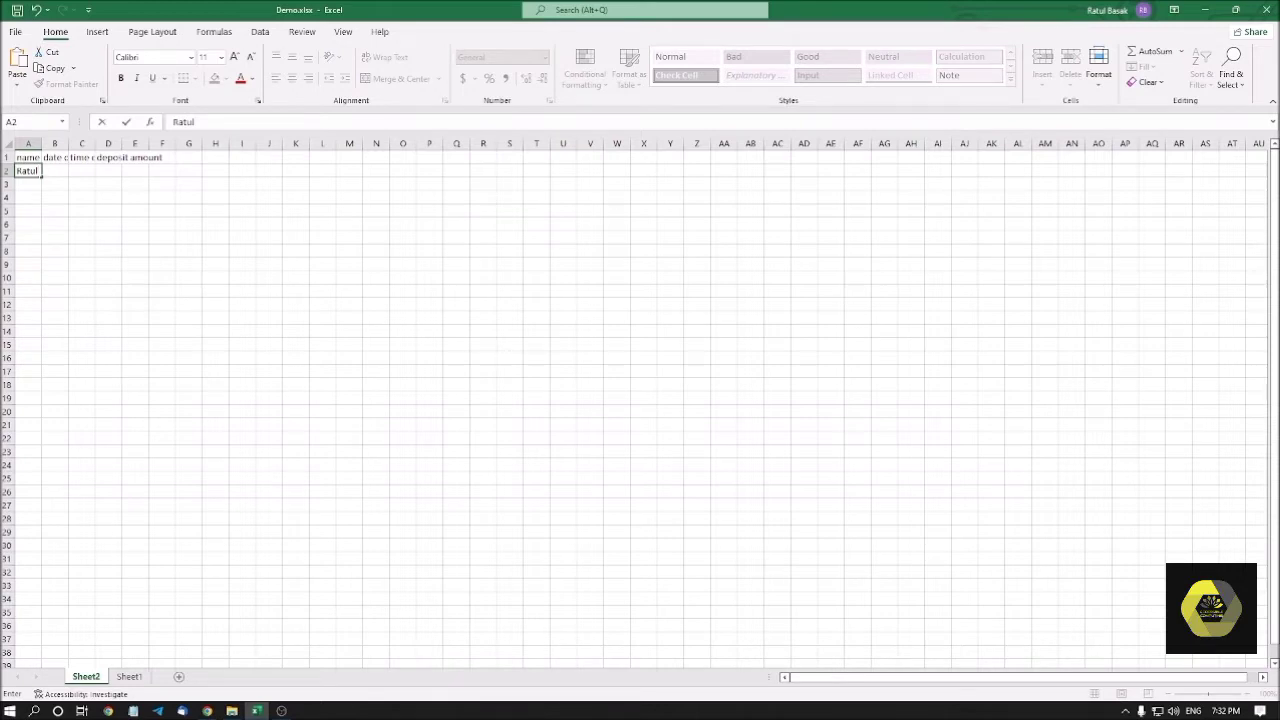
pyautogui.press('Return')
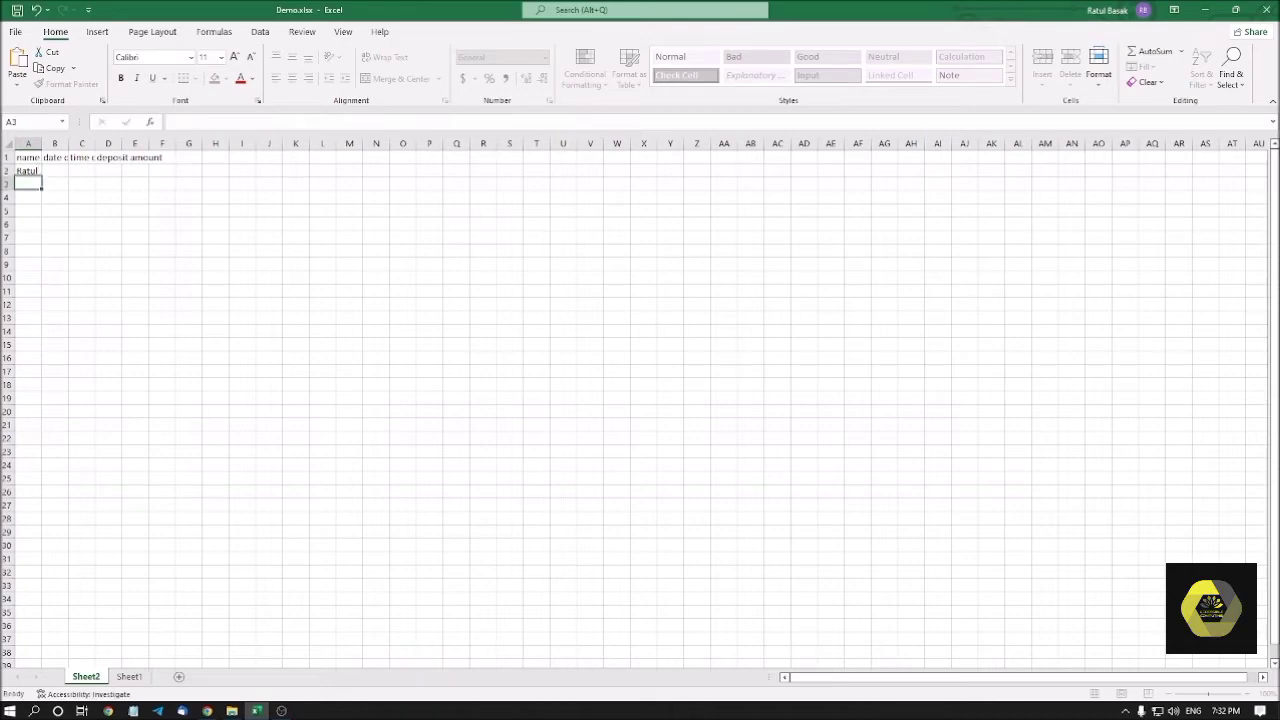
pyautogui.press('Up')
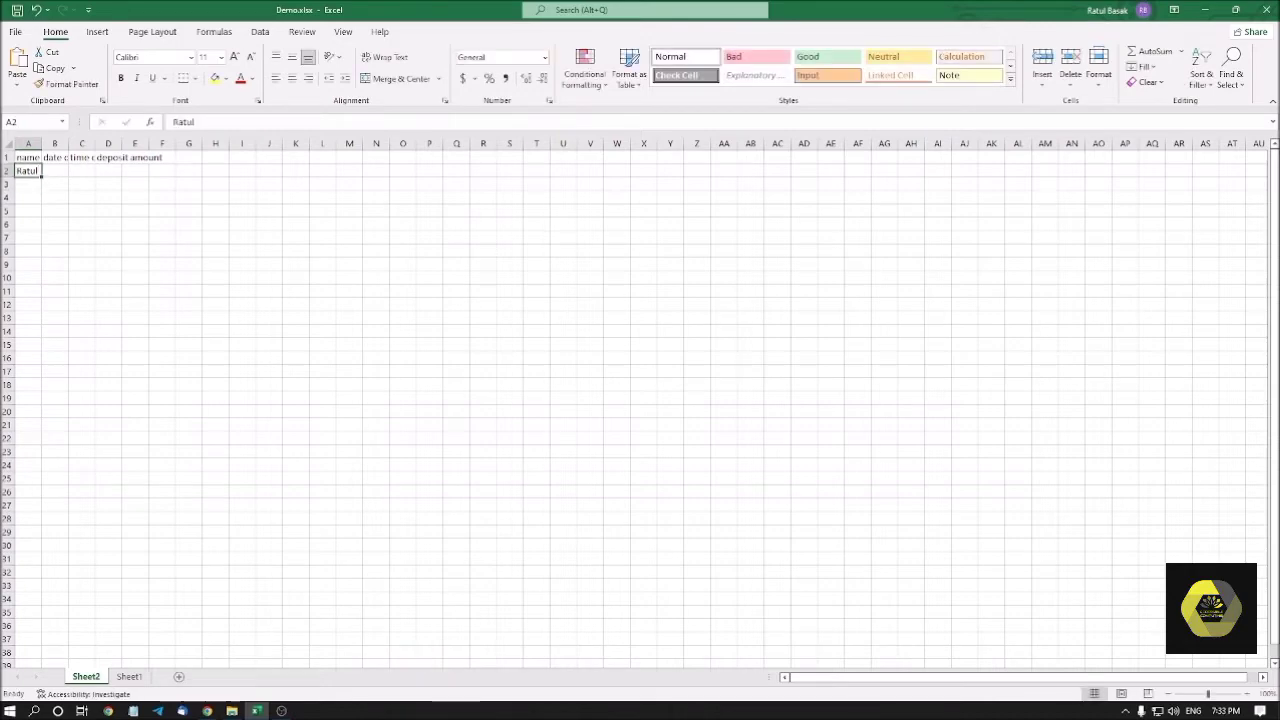
pyautogui.click(54, 171)
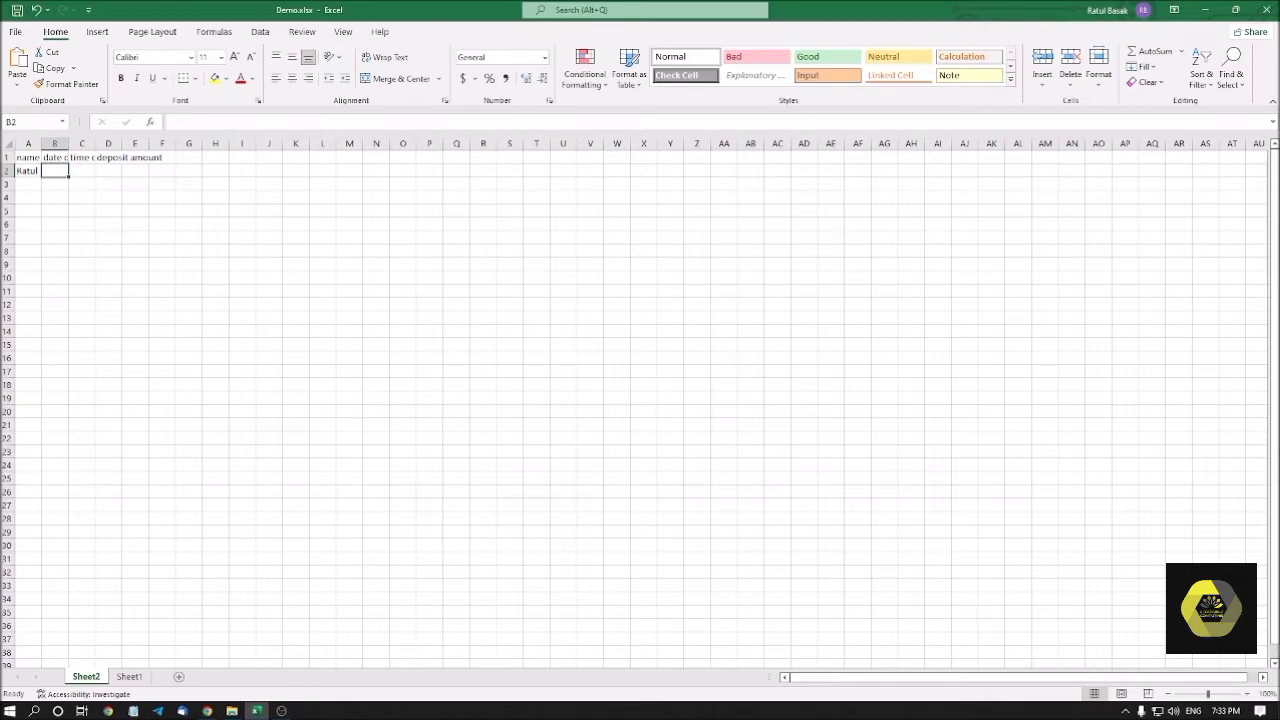
pyautogui.click(67, 160)
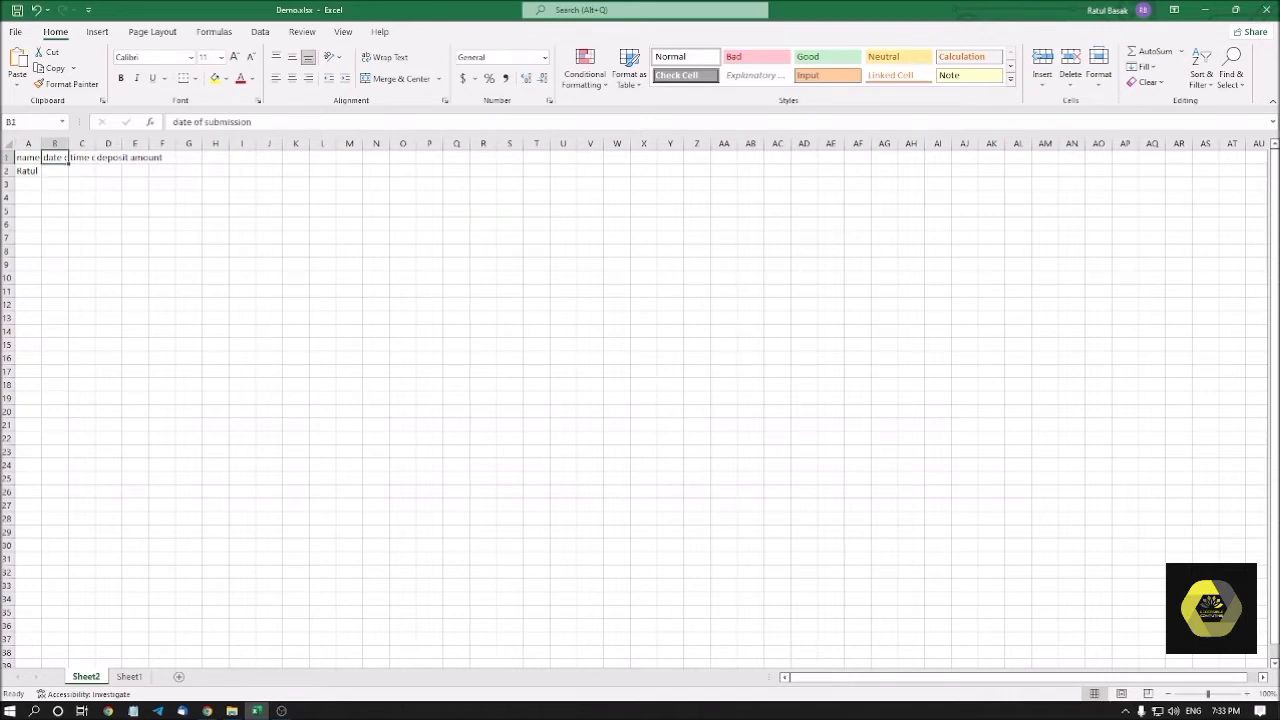
pyautogui.press('Down')
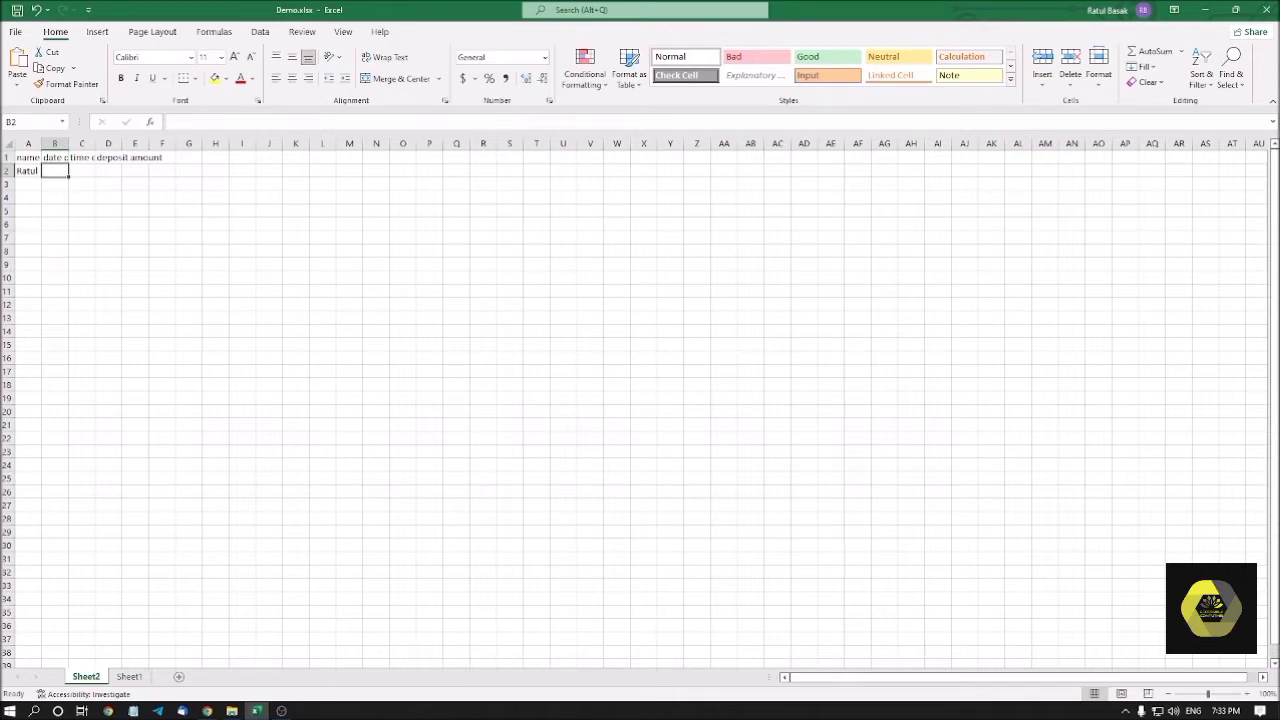
pyautogui.hotkey('ctrl', ';')
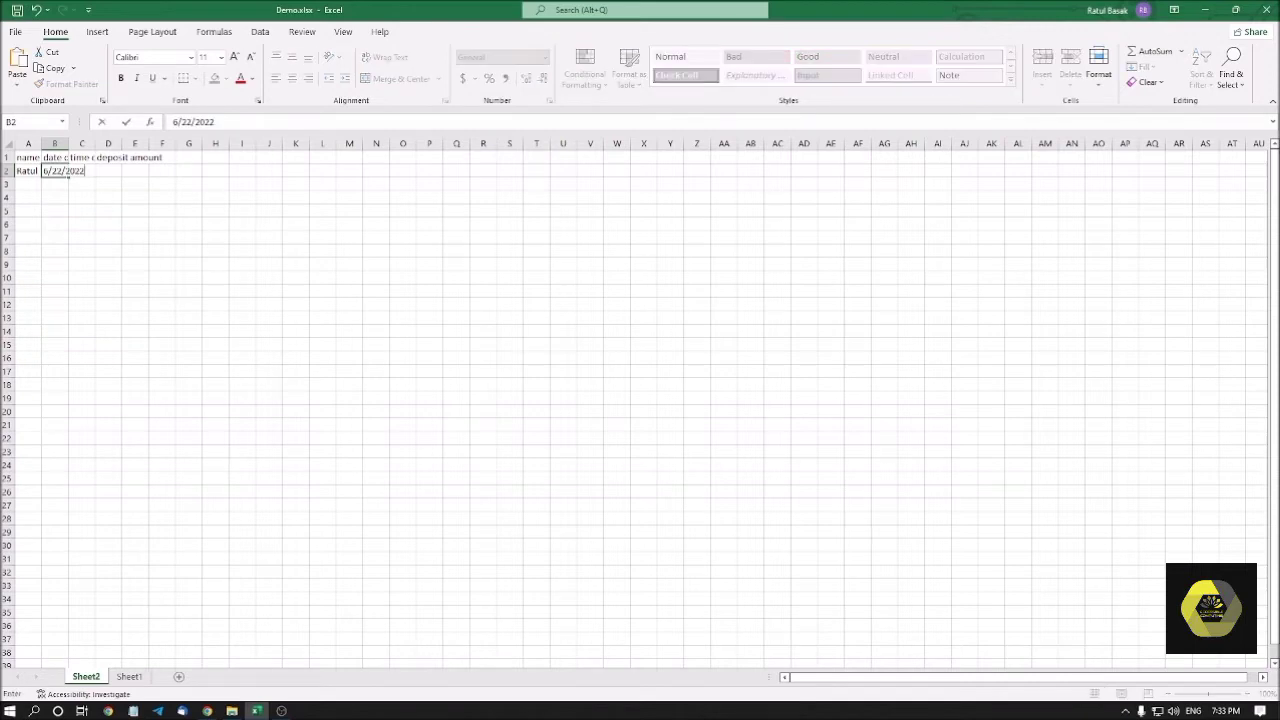
pyautogui.press('Escape')
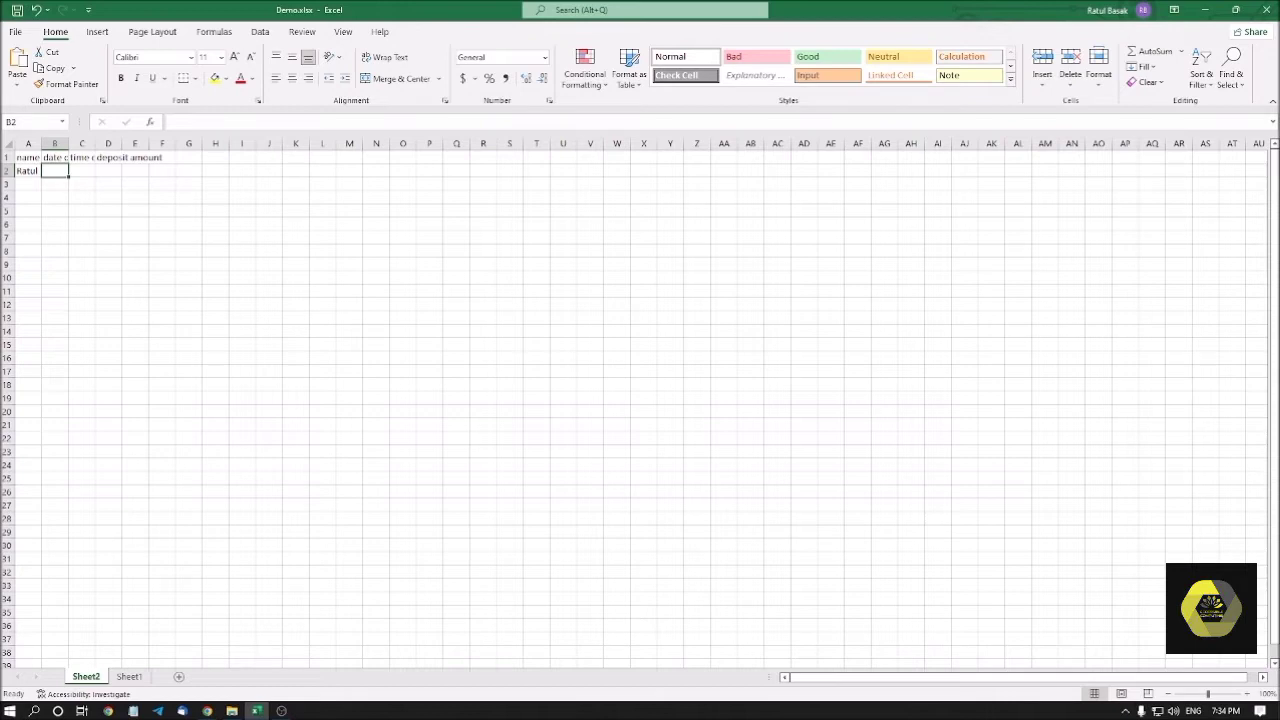
pyautogui.press('Tab')
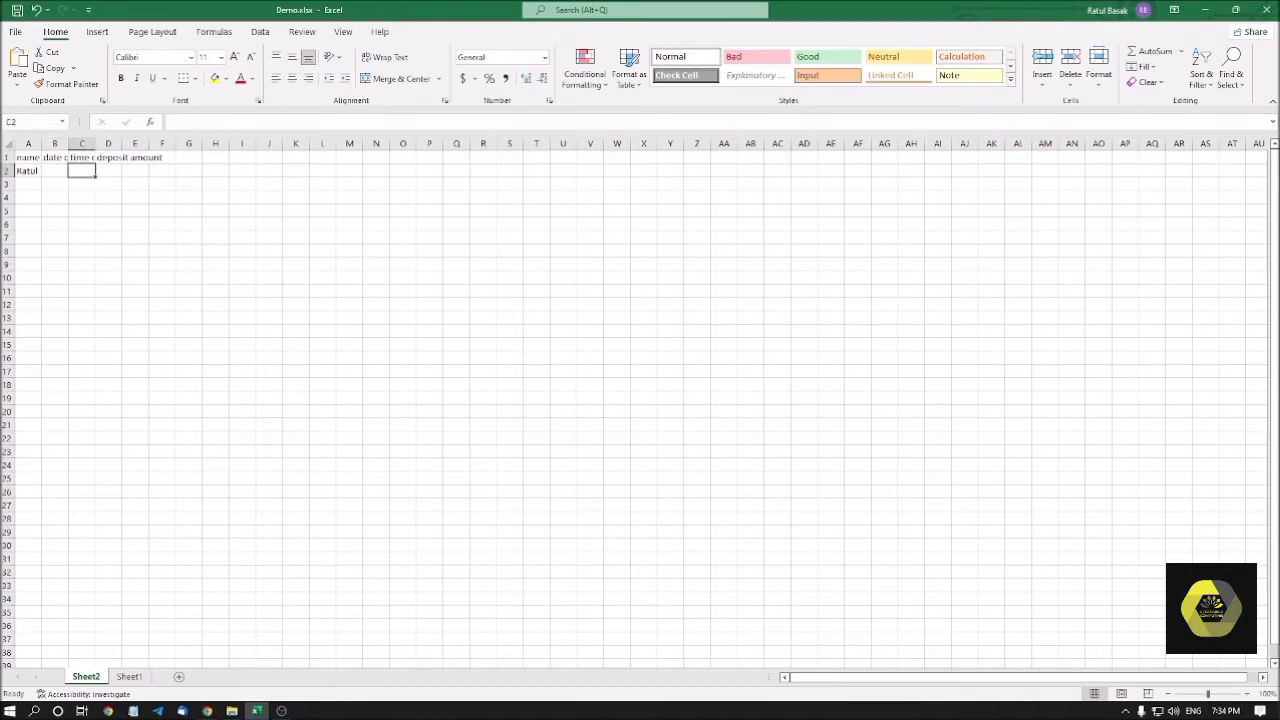
pyautogui.click(82, 157)
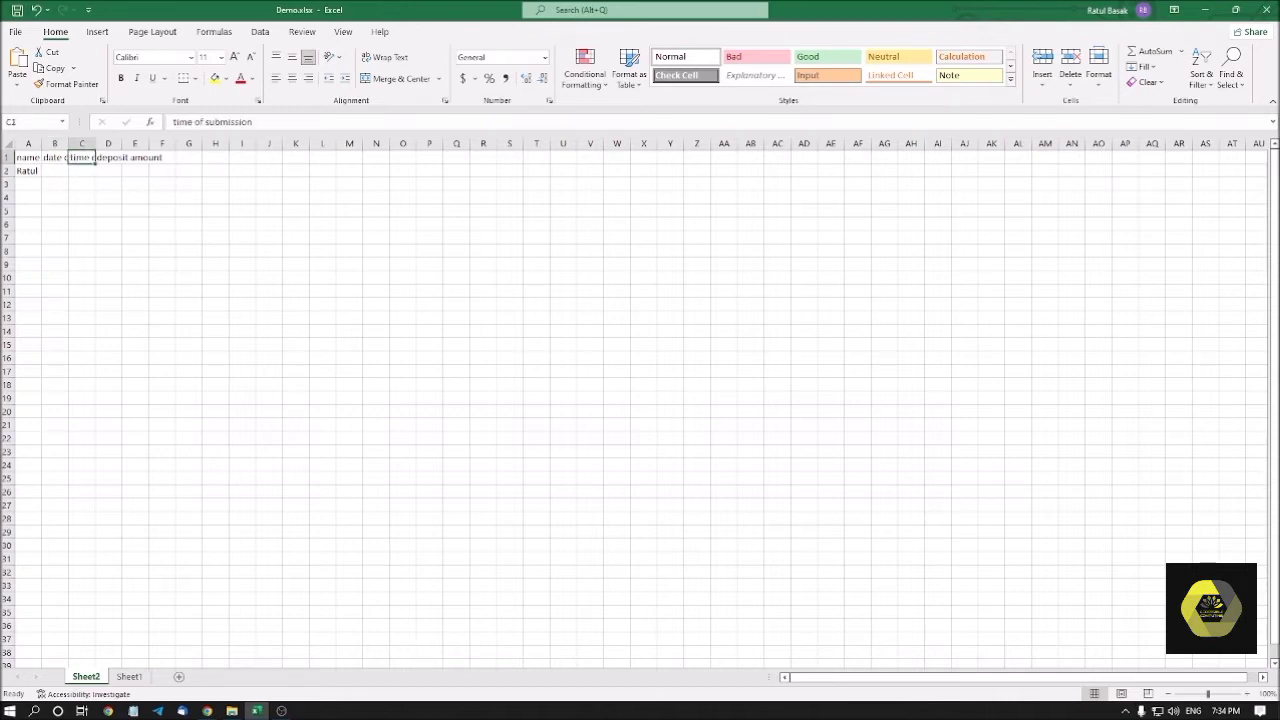
pyautogui.click(82, 171)
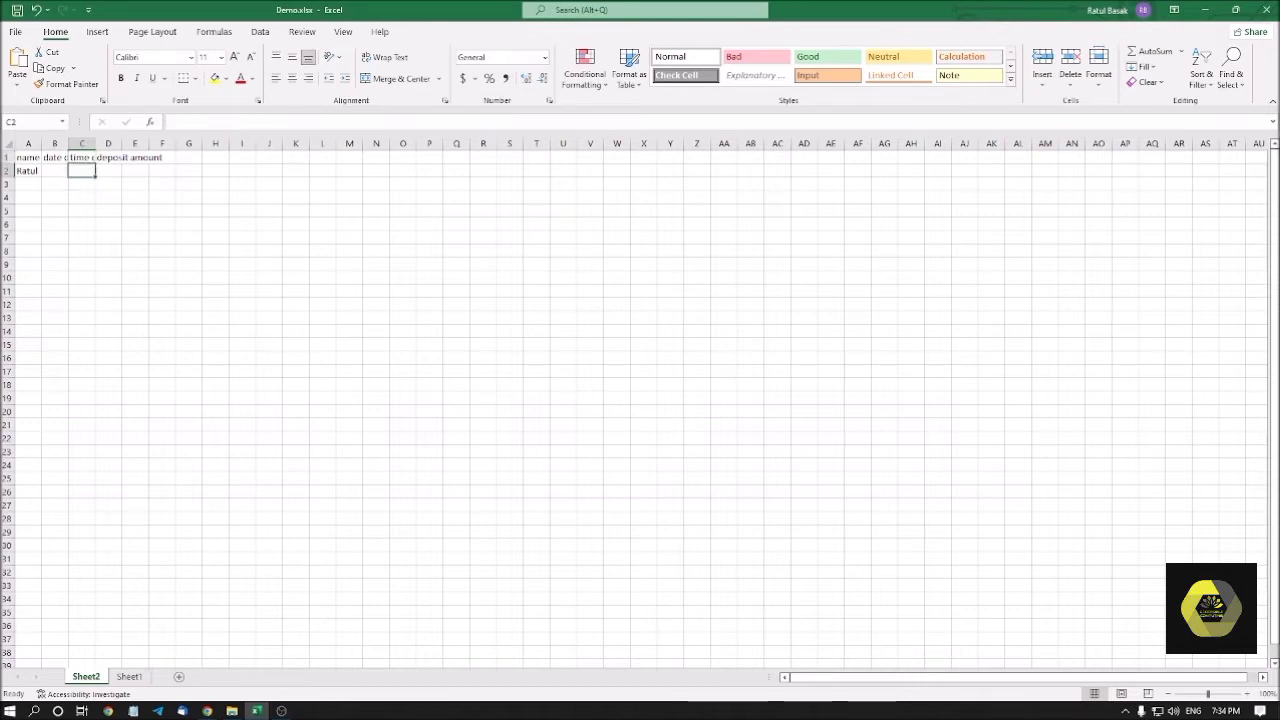
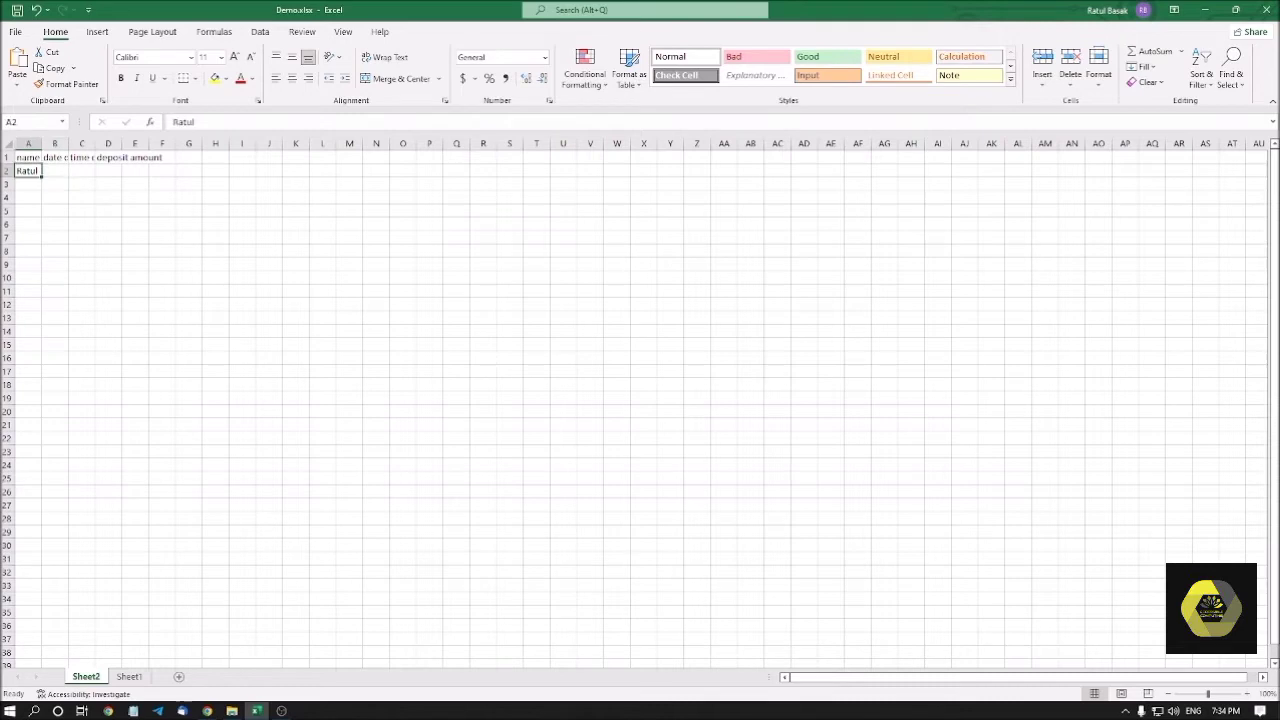
# Insert the current date, 6/22/2022, as a static value in cell B2 under date of submission
pyautogui.hotkey('ctrl', ';')
pyautogui.press('Return')
pyautogui.click(64, 170)
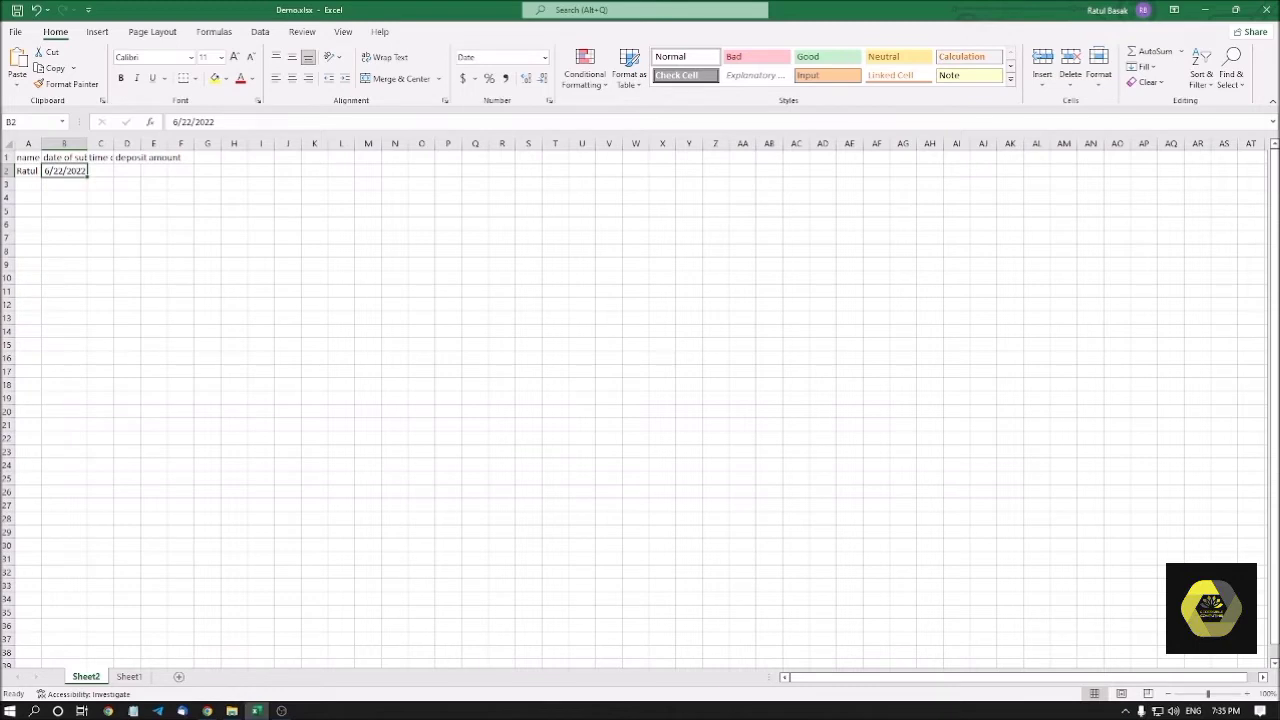
# Insert the current time, 7:35 PM, as a static value in cell C2 under time of submission
pyautogui.click(100, 171)
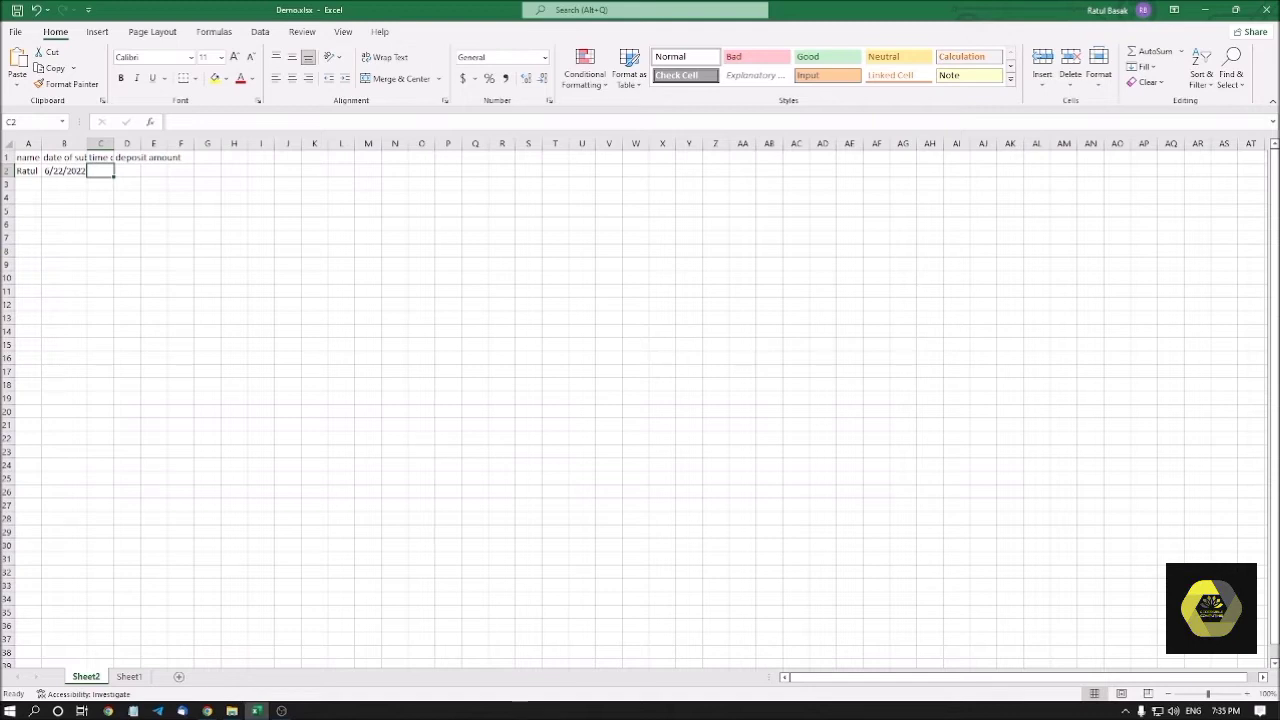
pyautogui.hotkey('ctrl', 'shift', ';')
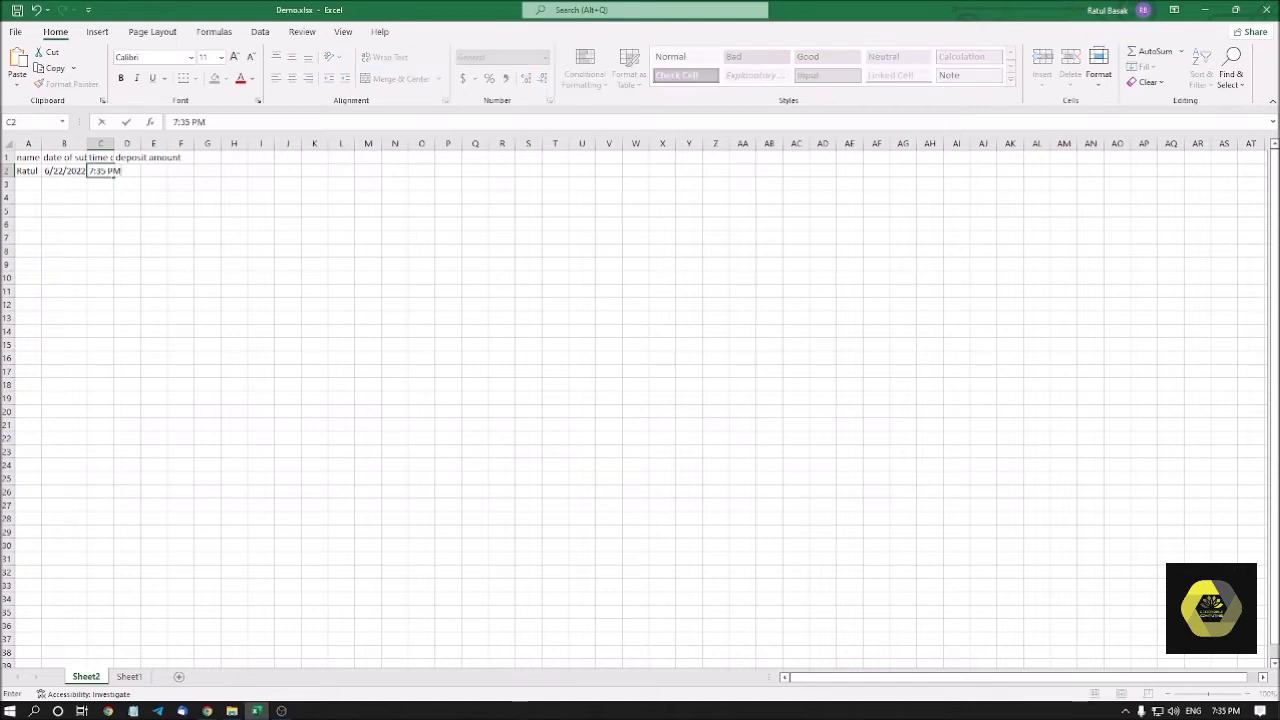
pyautogui.press('Return')
pyautogui.click(105, 171)
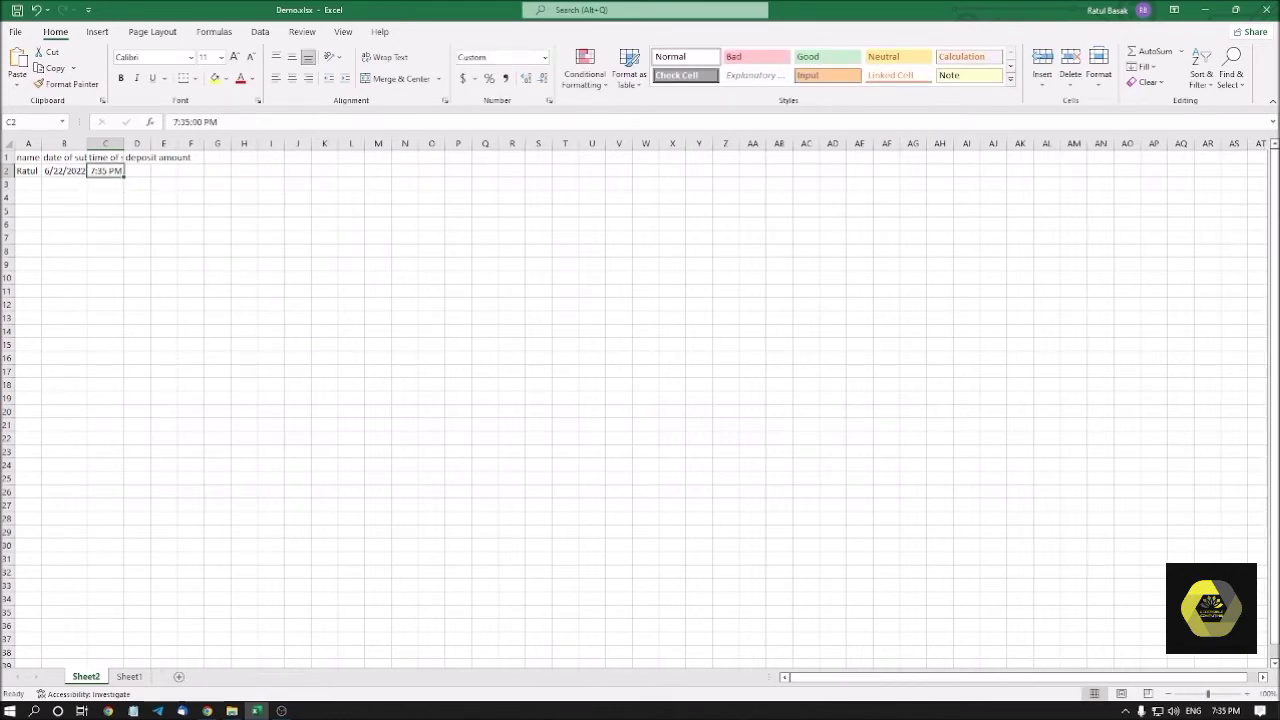
pyautogui.press('F2')
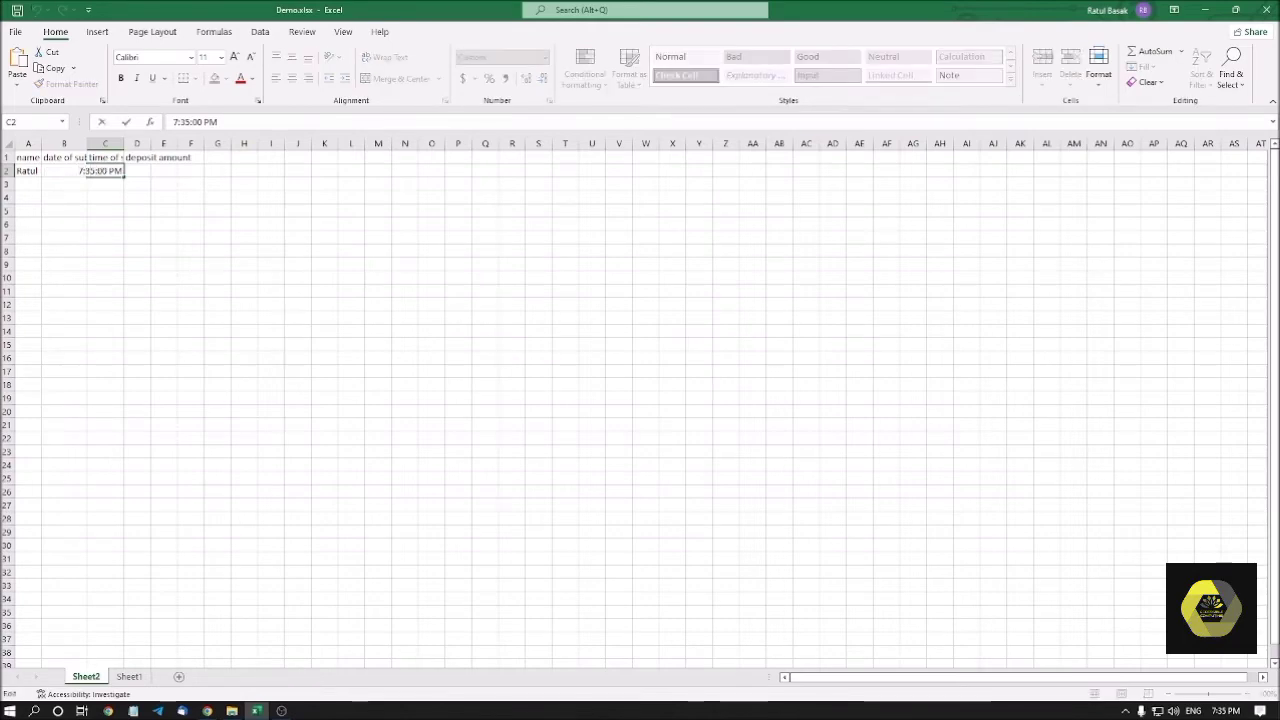
pyautogui.hotkey('ctrl', 'Return')
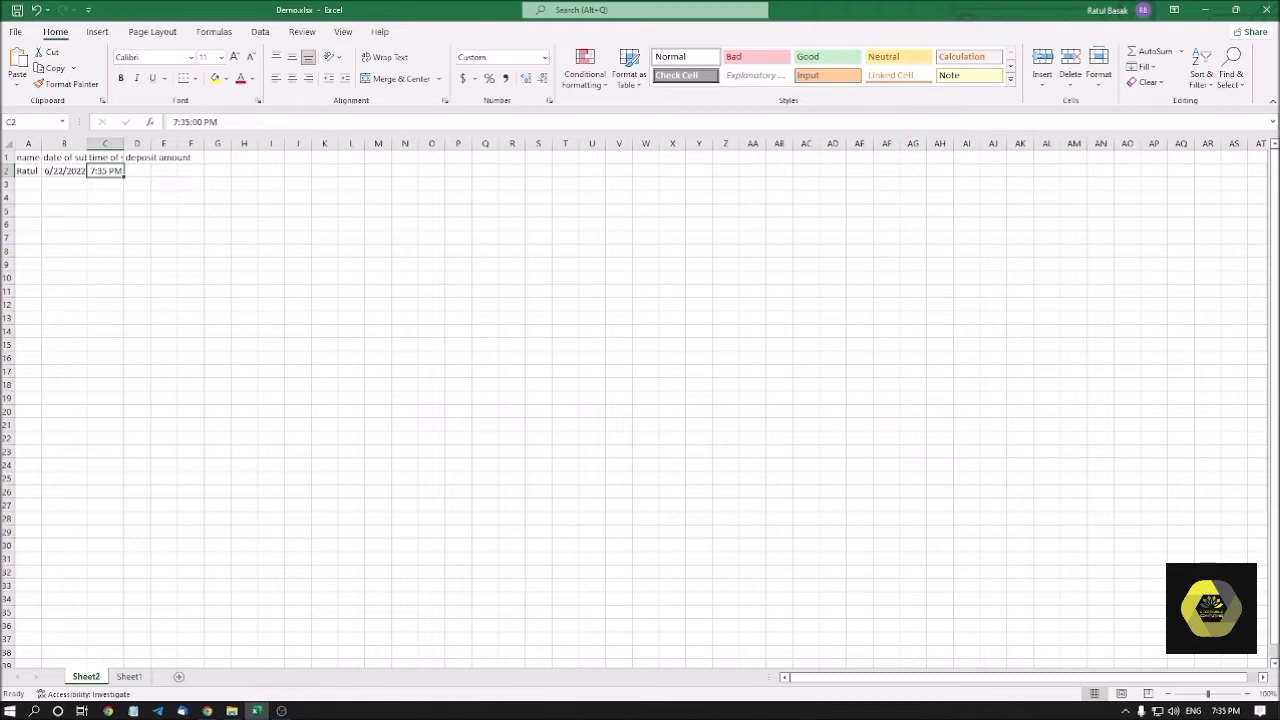
# Enter a deposit amount of 500 in cell D2
pyautogui.press('Right')
pyautogui.click(150, 158)
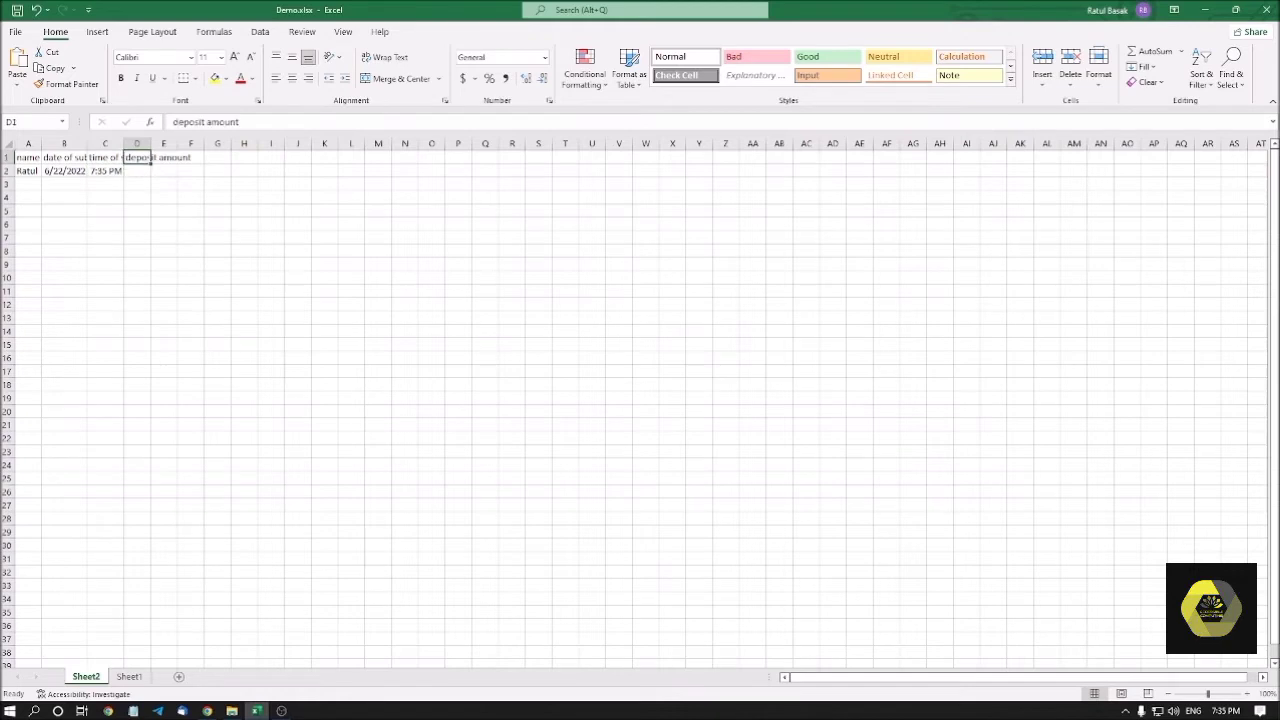
pyautogui.press('Down')
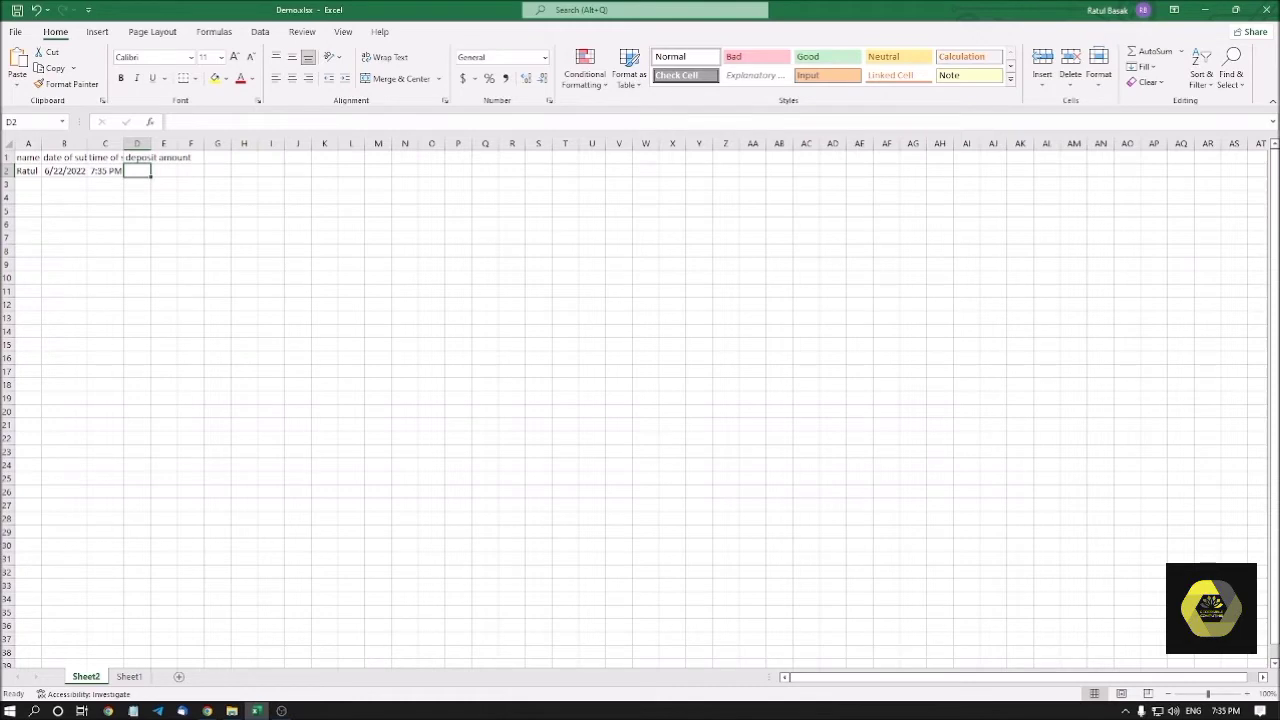
pyautogui.write('500')
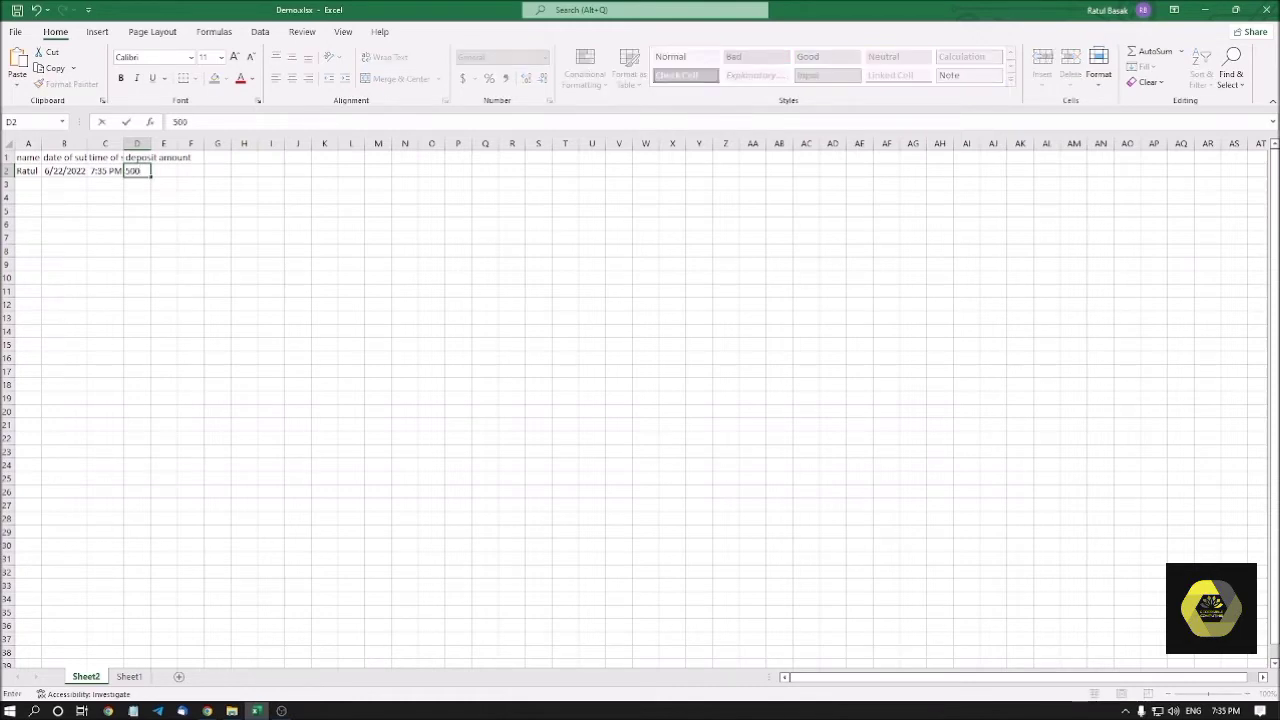
pyautogui.press('Up')
pyautogui.press('Down')
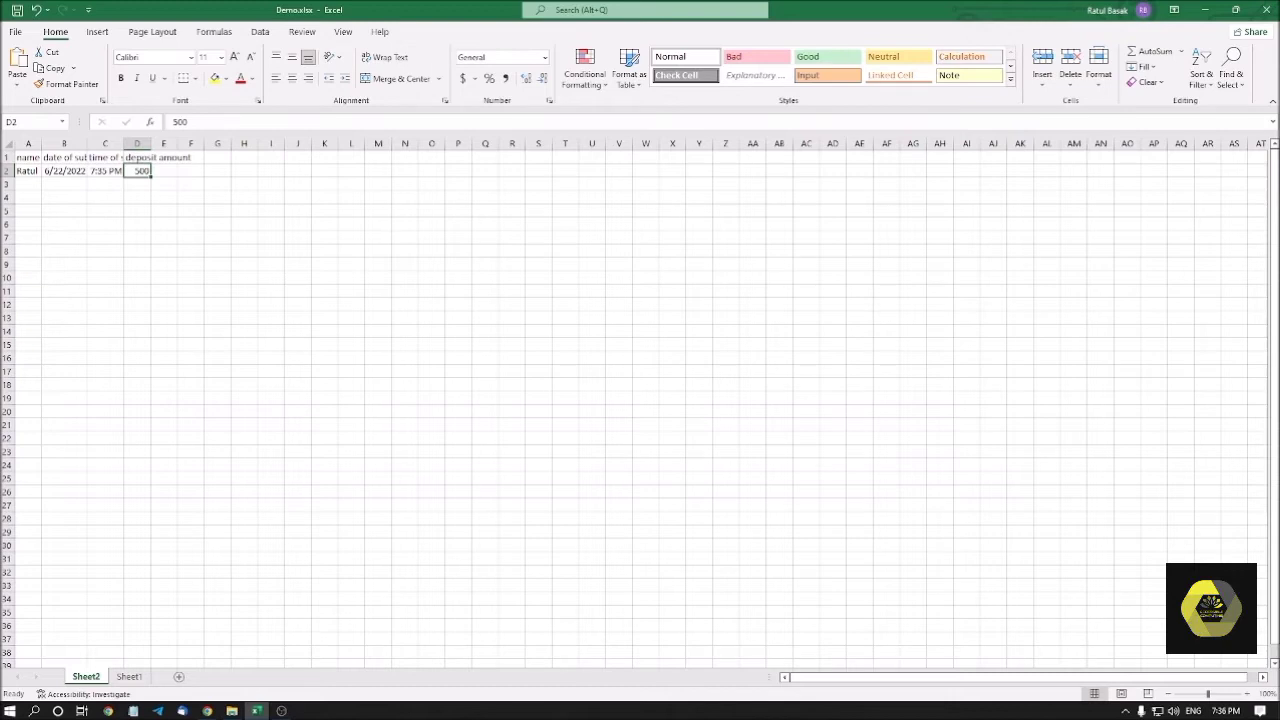
# Open the cell format settings for the date in B2 and examine the Time, Percentage, Fraction and Scientific number categories
pyautogui.click(28, 170)
pyautogui.click(64, 170)
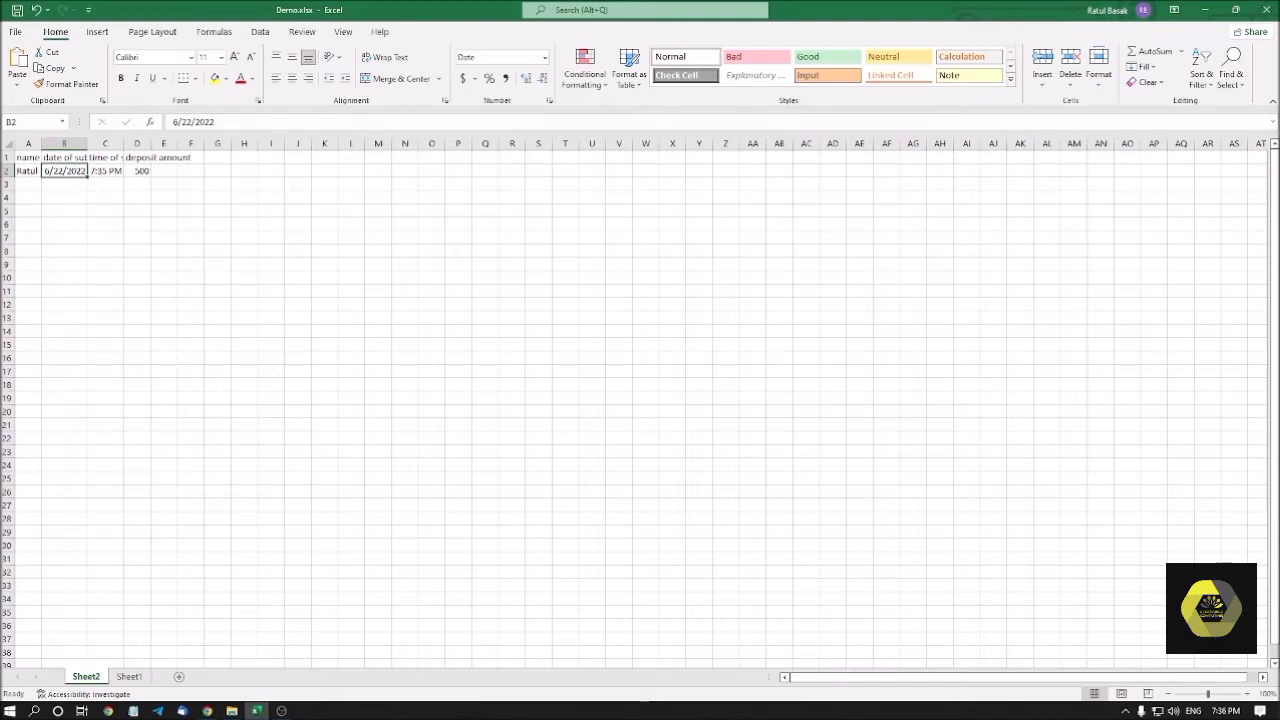
pyautogui.hotkey('ctrl', '1')
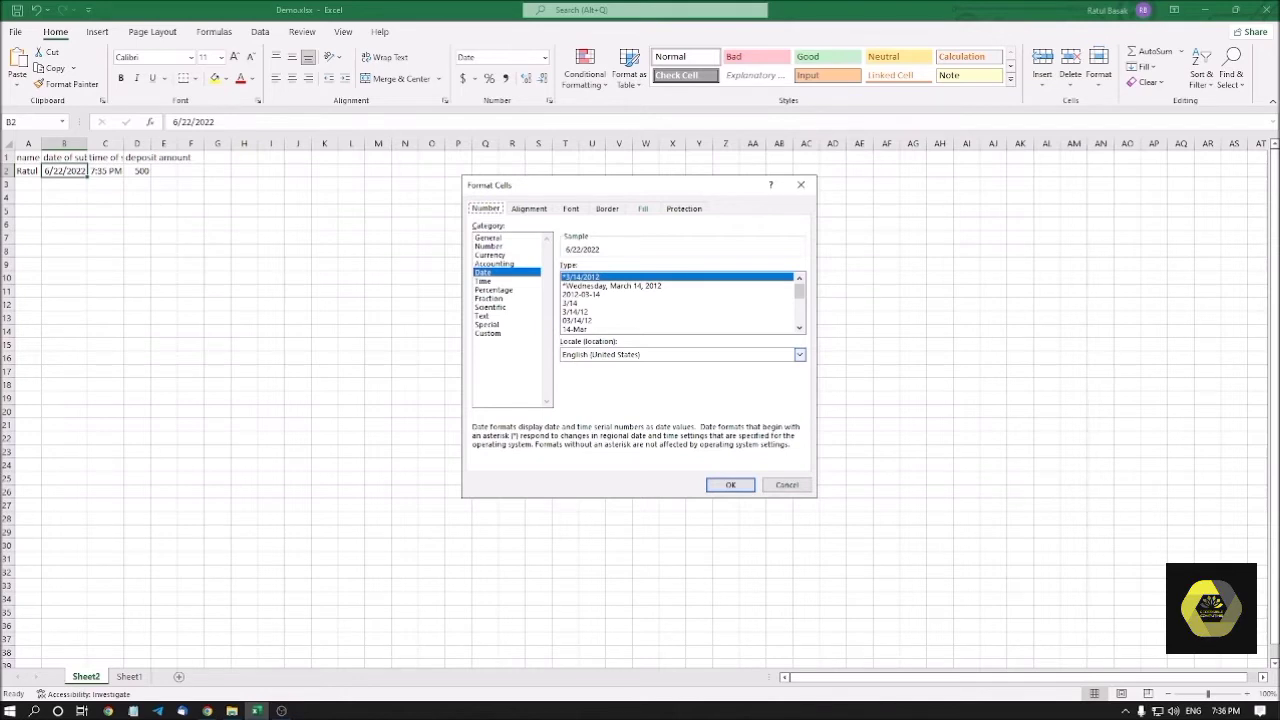
pyautogui.press('Tab')
pyautogui.click(484, 281)
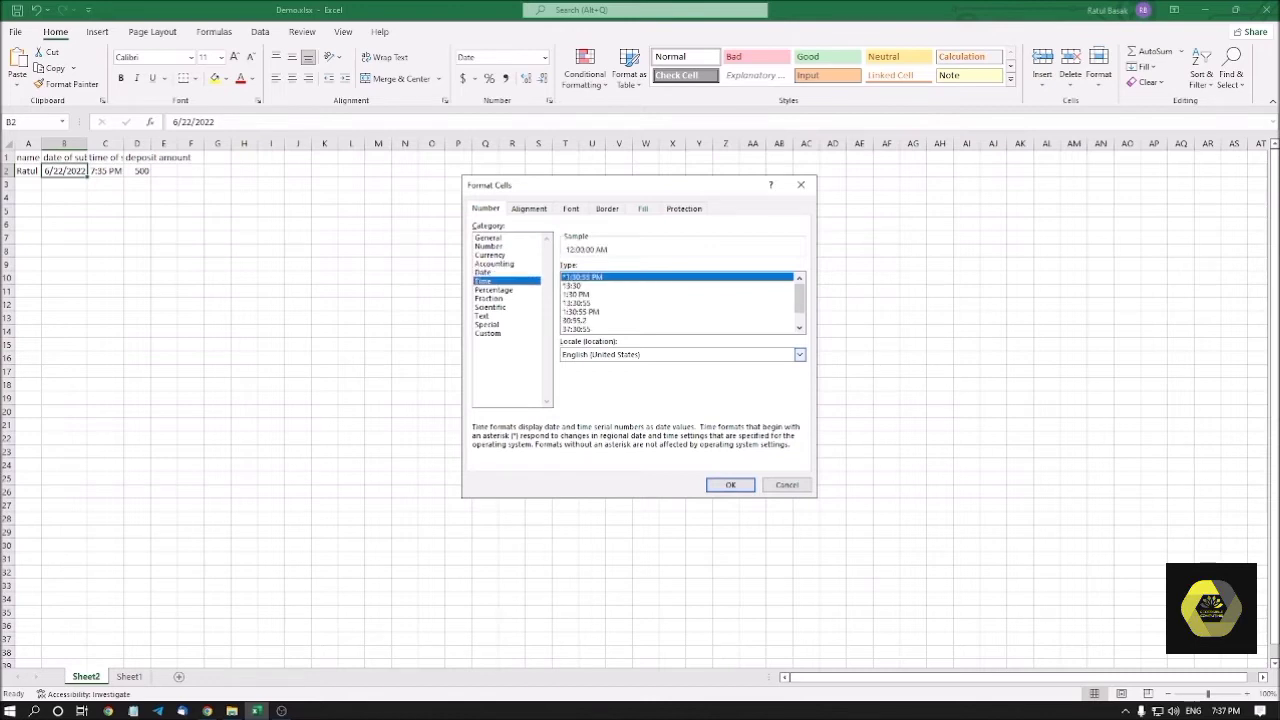
pyautogui.click(493, 289)
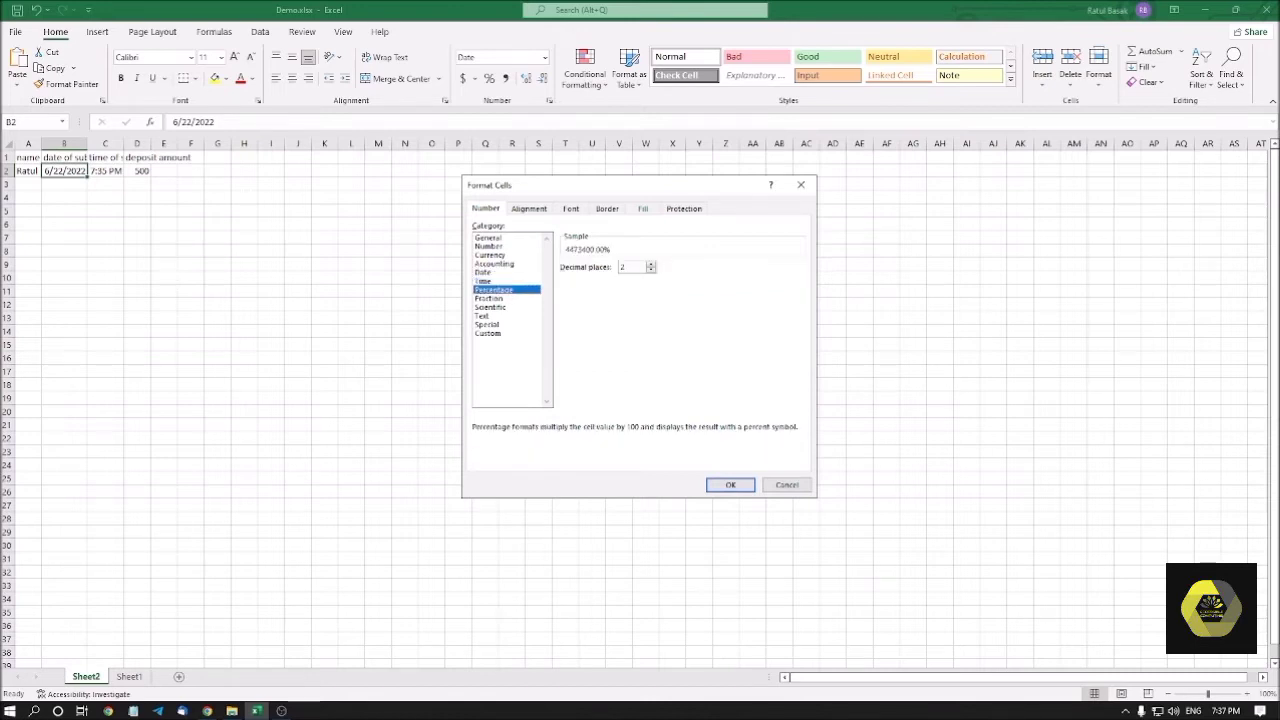
pyautogui.click(489, 298)
pyautogui.click(490, 307)
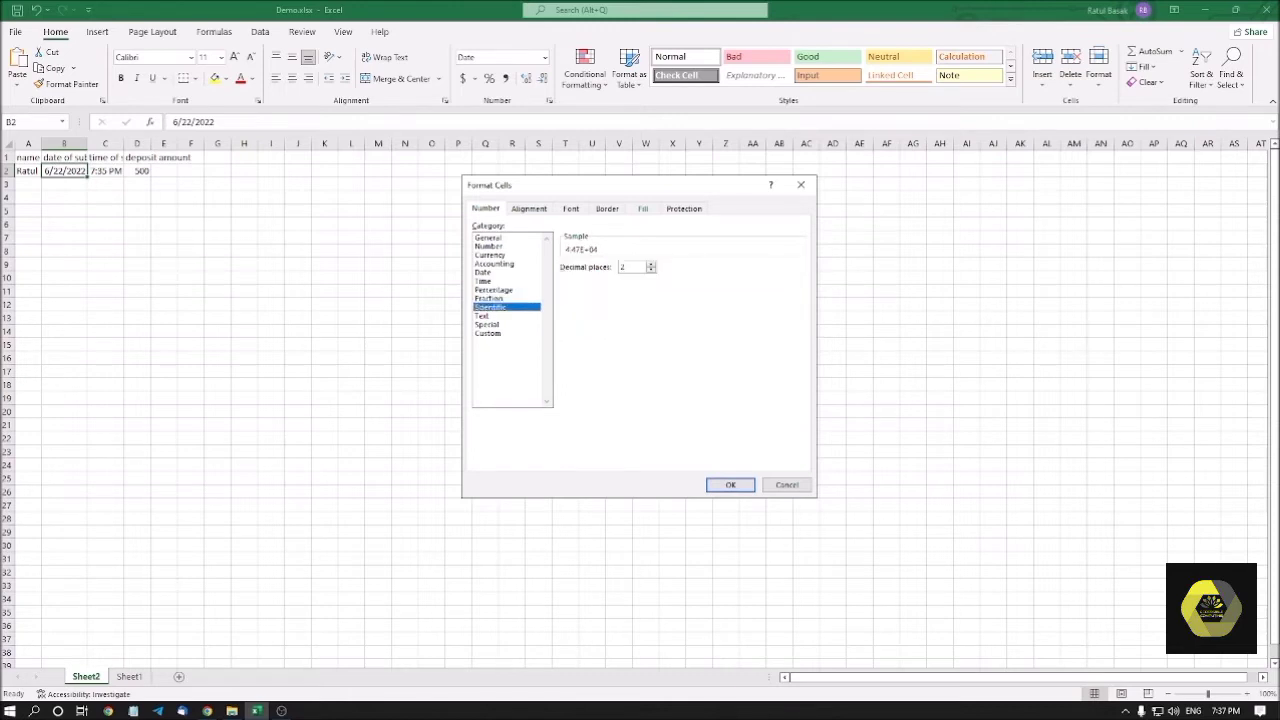
# Format the date in B2 with the Date category's long type, *Wednesday, March 14, 2012, keeping the English (United States) locale
pyautogui.press('Up')
pyautogui.press('Up')
pyautogui.press('Up')
pyautogui.press('Up')
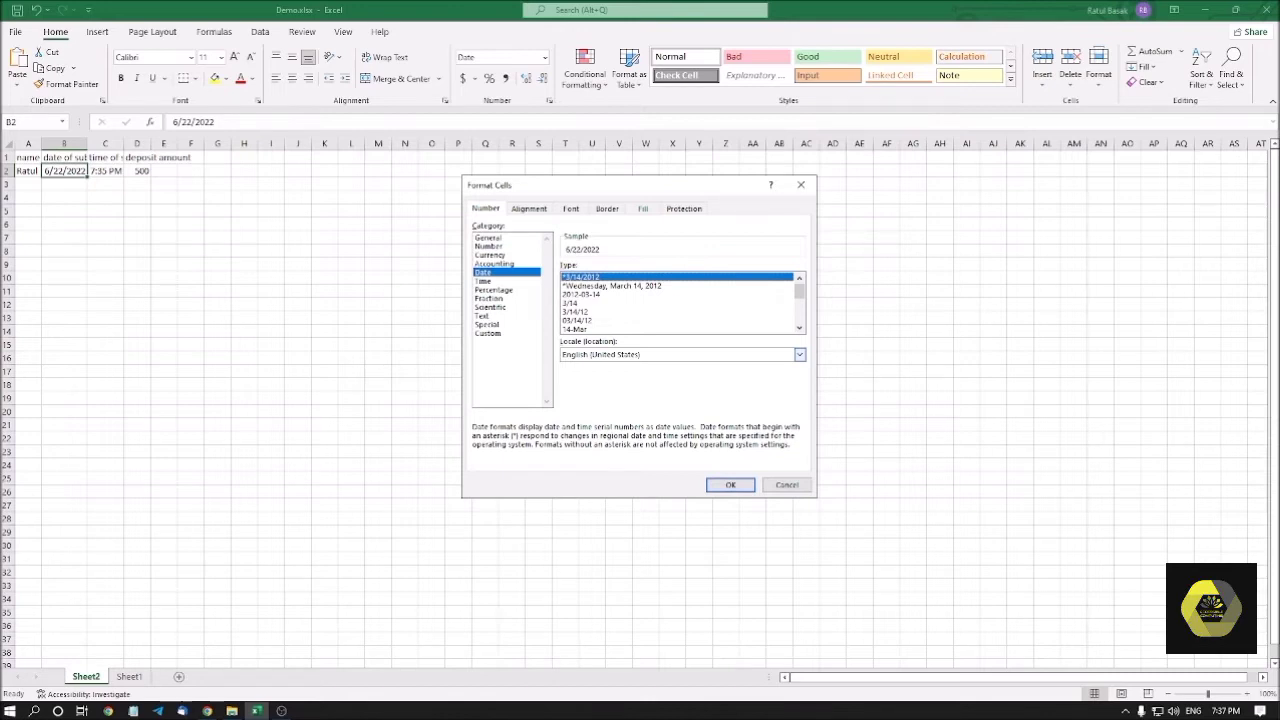
pyautogui.click(612, 286)
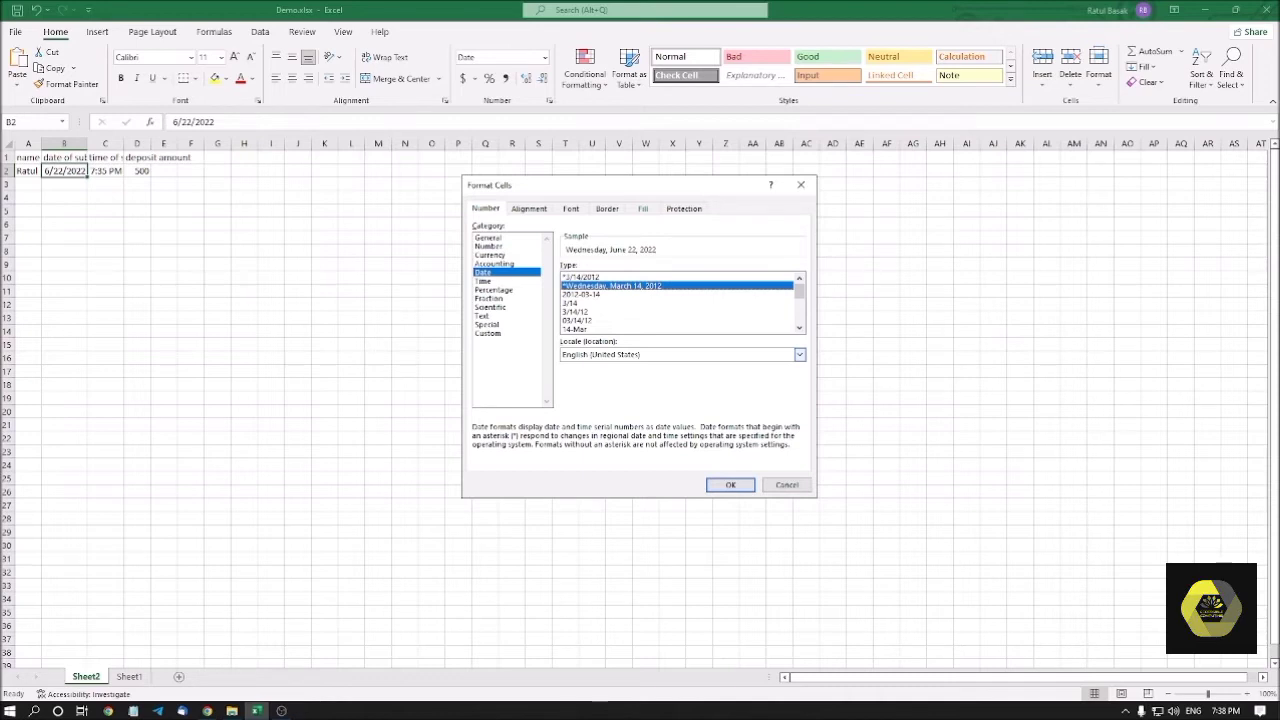
pyautogui.click(677, 354)
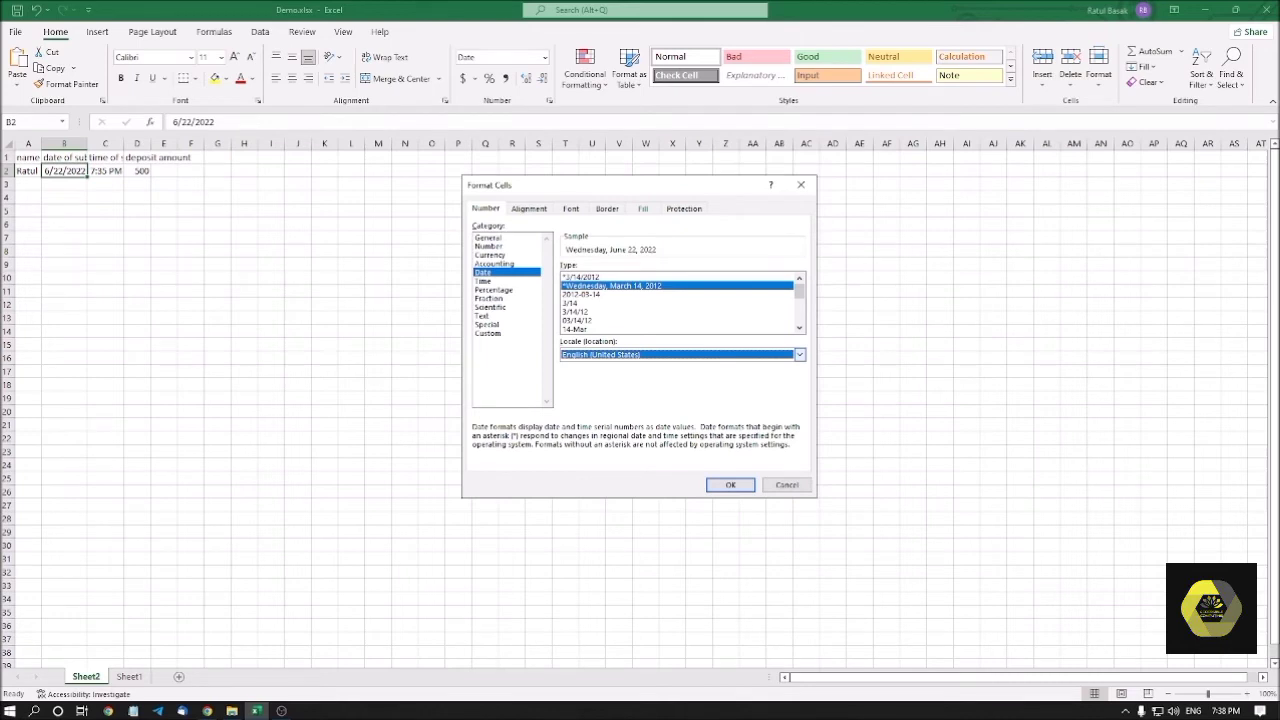
pyautogui.press('Tab')
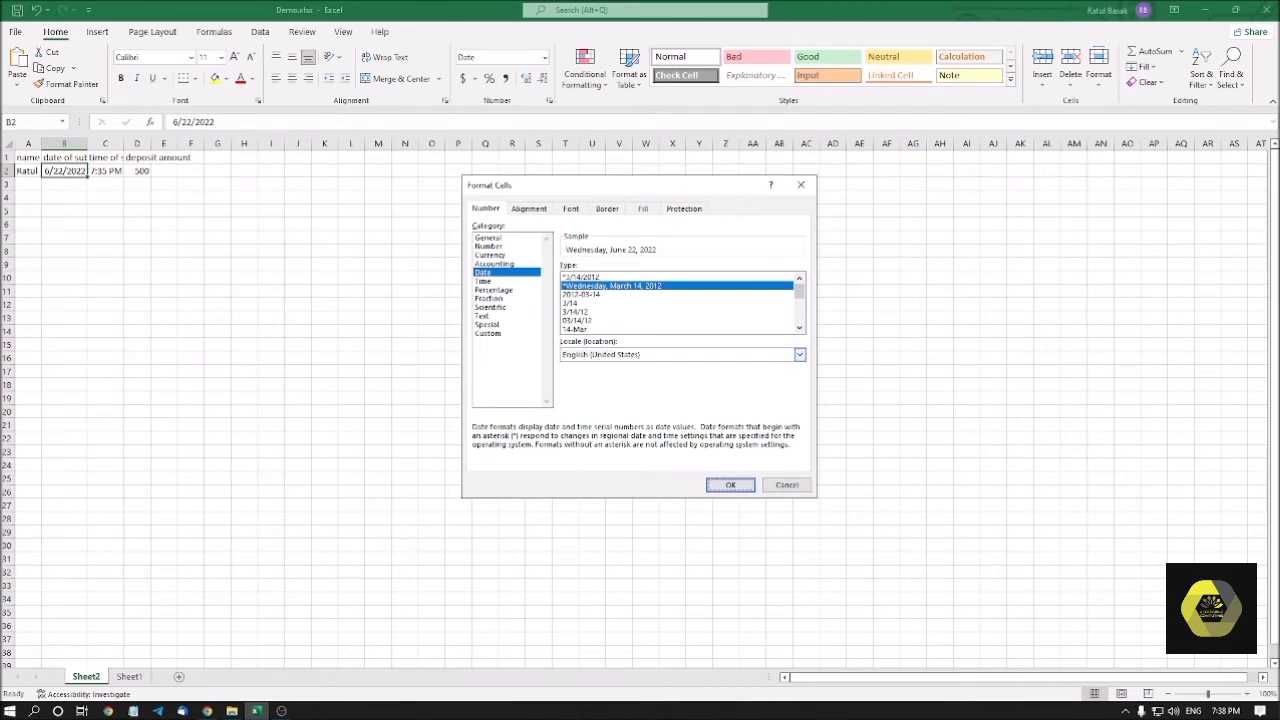
pyautogui.press('Return')
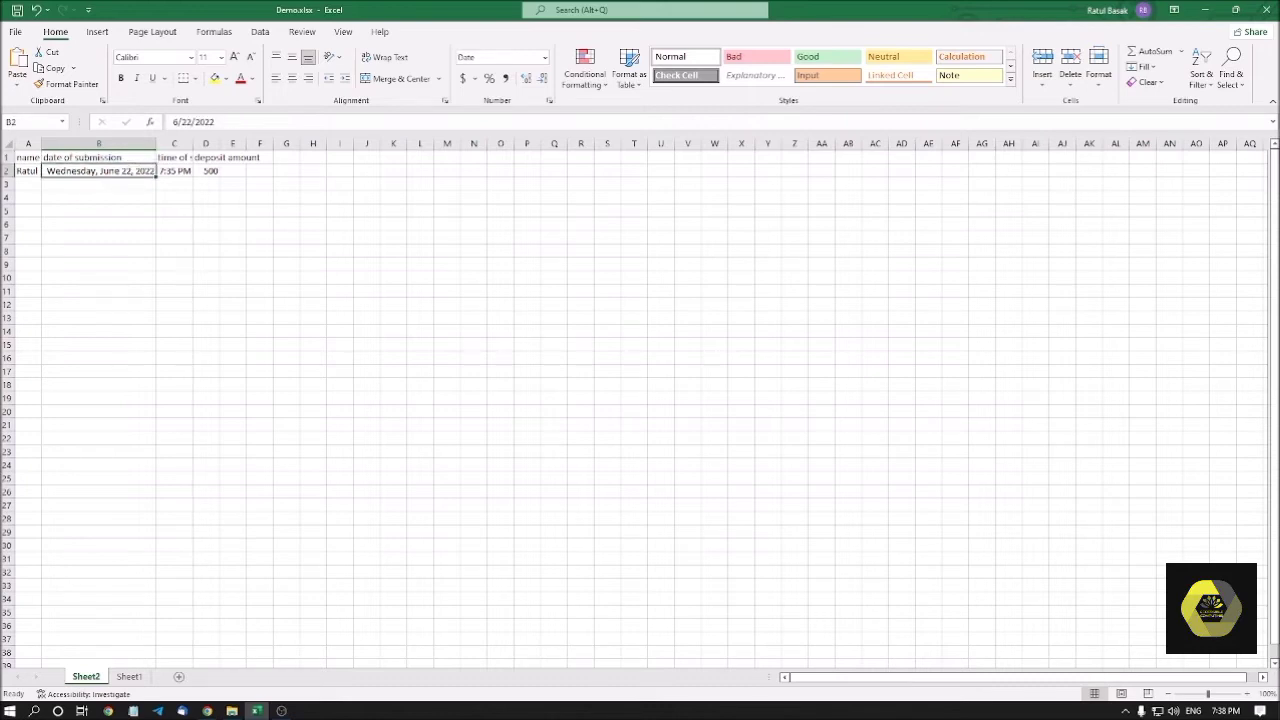
# Replace the date of submission in B2 with 6/15/2025 and reselect the cell
pyautogui.press('Delete')
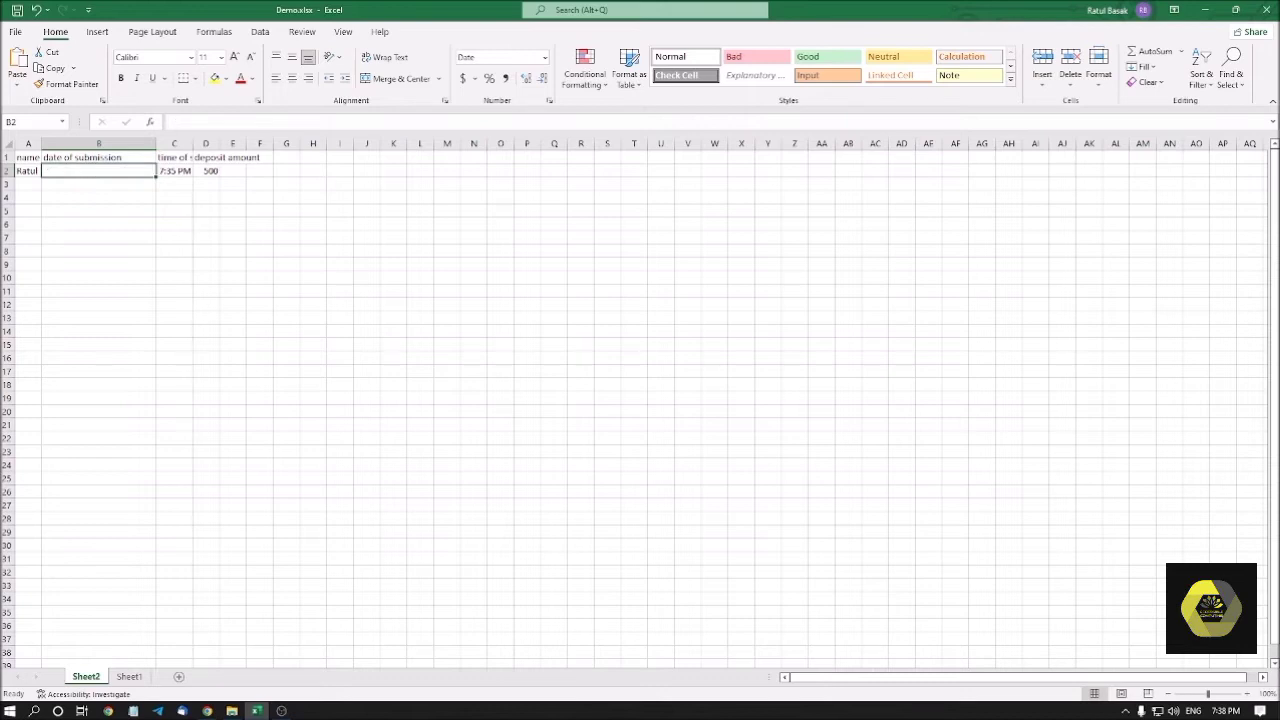
pyautogui.write('6')
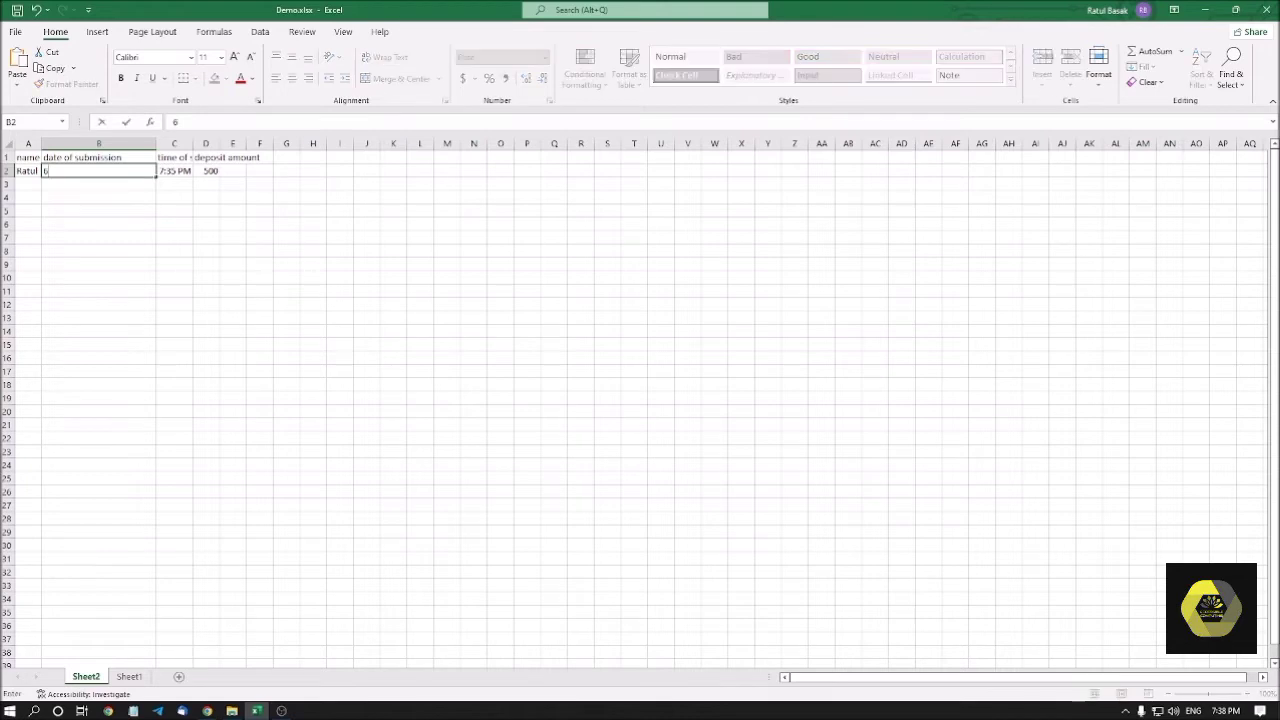
pyautogui.write('/15/2025')
pyautogui.press('Return')
pyautogui.click(98, 171)
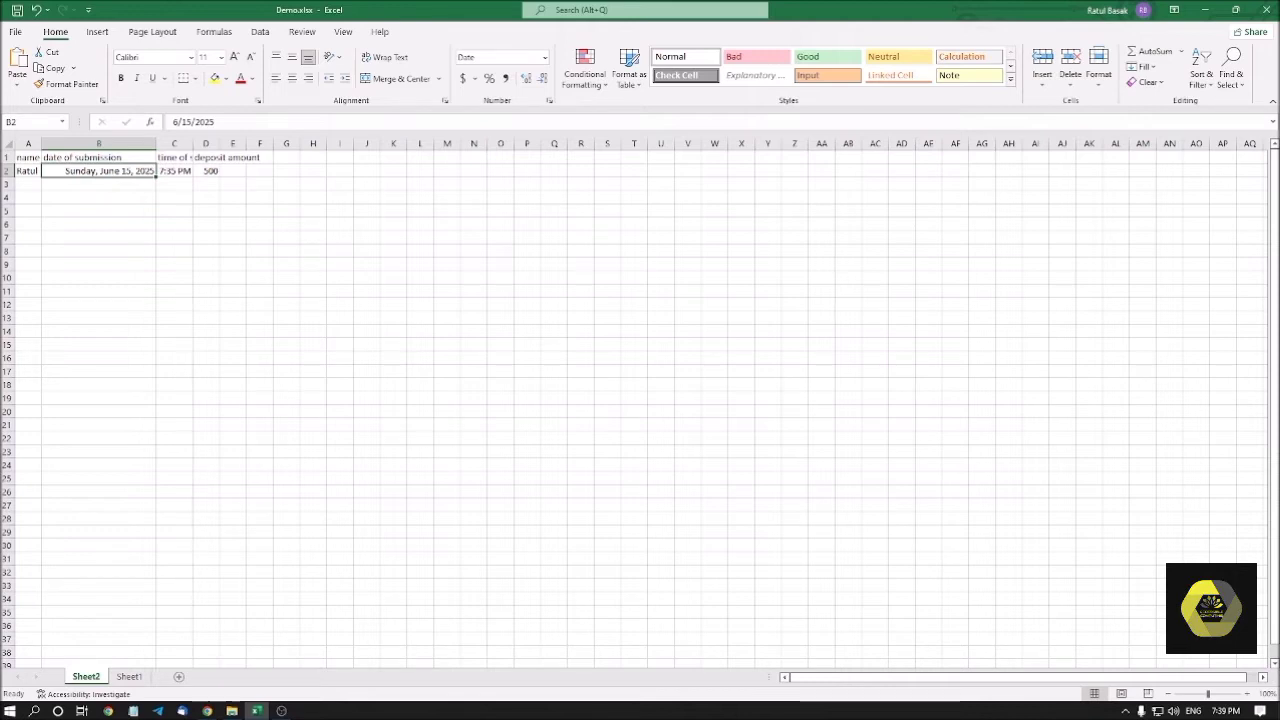
# Format the time of submission in C2 with the Time category's 1:30 PM type
pyautogui.click(175, 171)
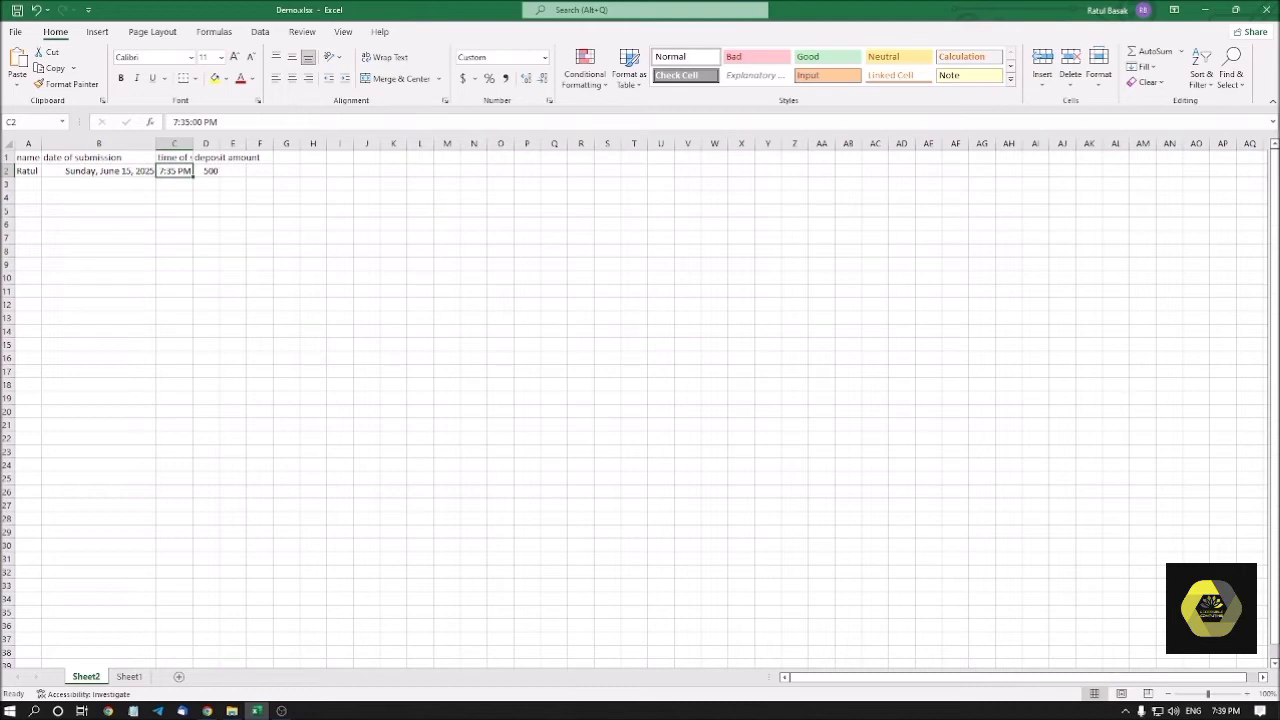
pyautogui.hotkey('ctrl', '1')
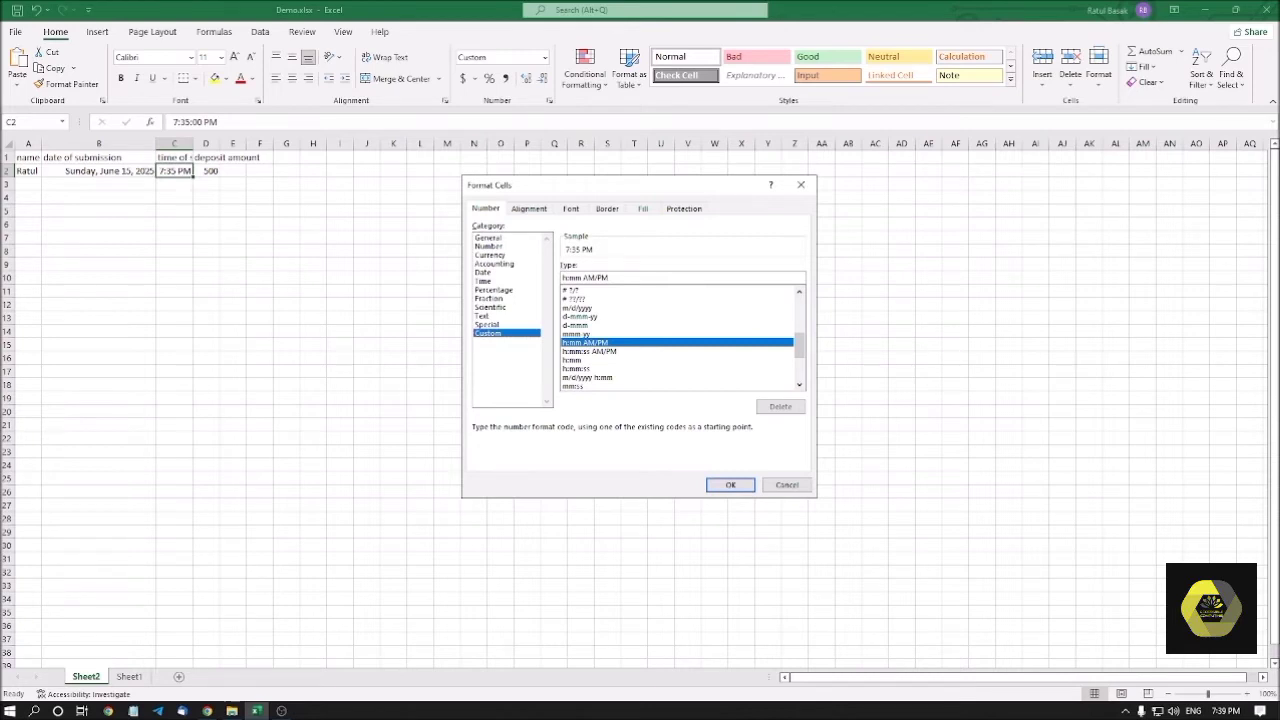
pyautogui.press('Up')
pyautogui.press('Up')
pyautogui.press('Up')
pyautogui.press('Up')
pyautogui.press('Up')
pyautogui.press('Up')
pyautogui.press('Up')
pyautogui.press('Down')
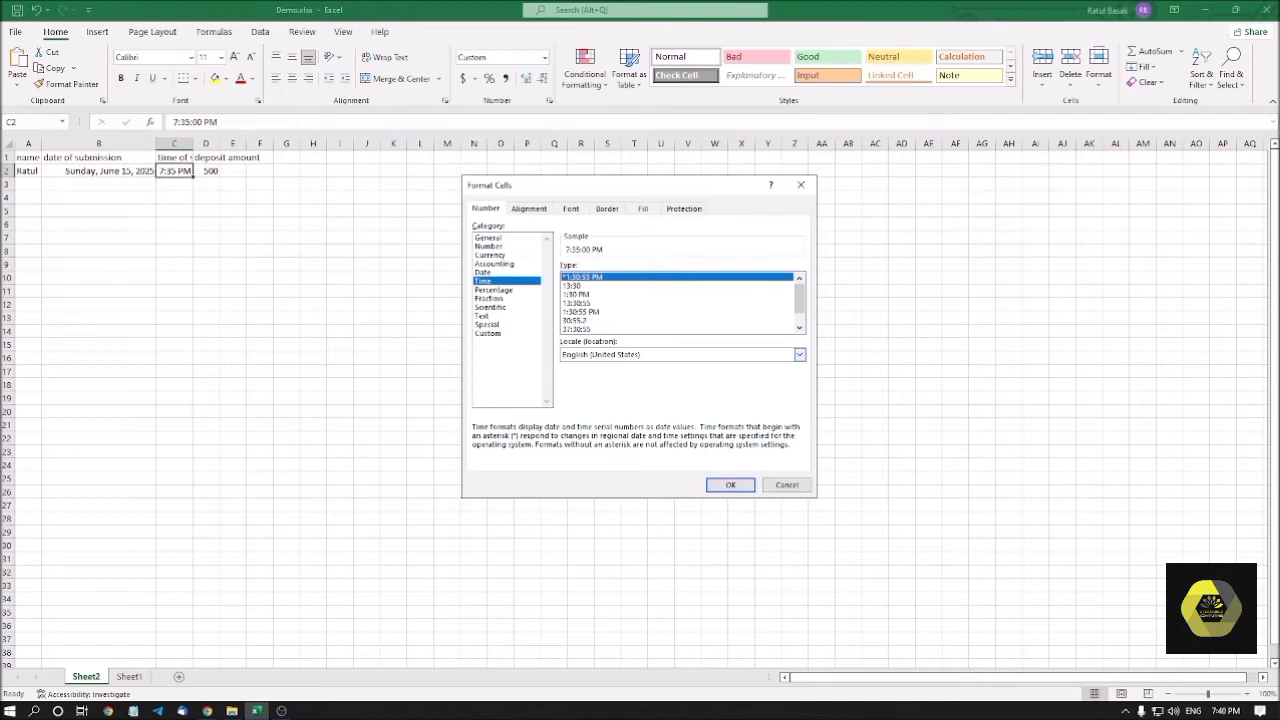
pyautogui.click(575, 285)
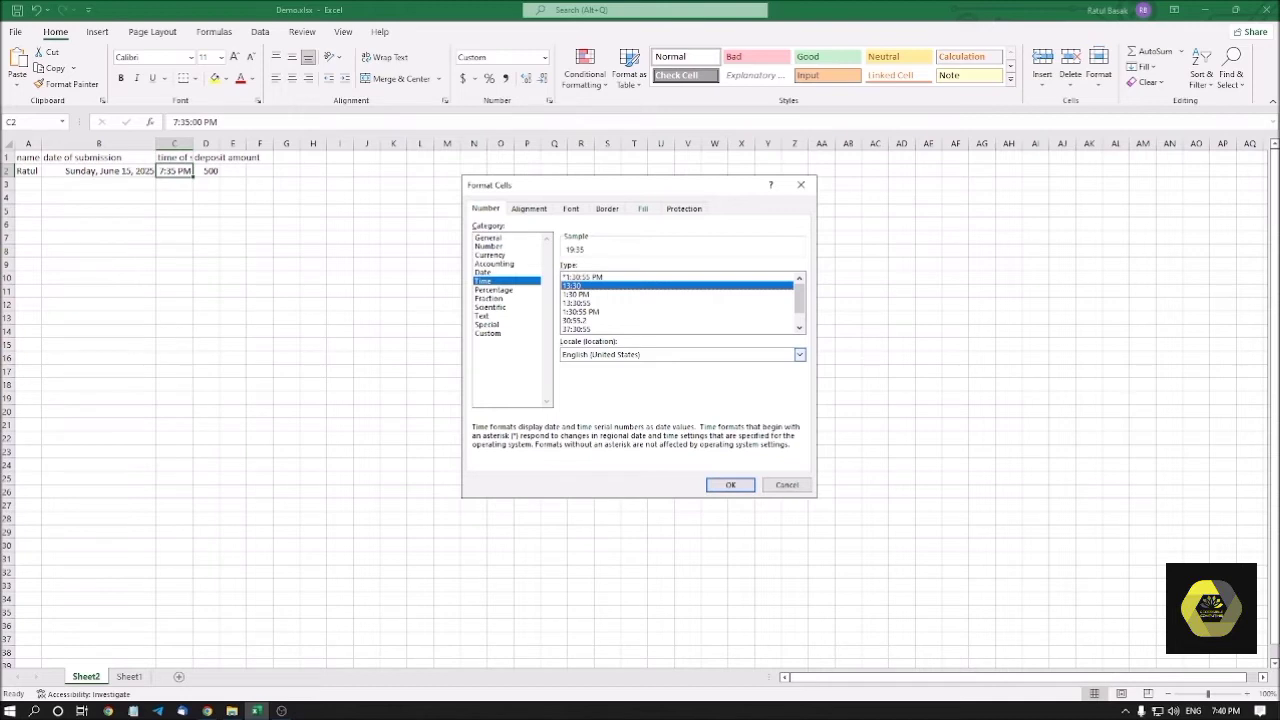
pyautogui.click(576, 294)
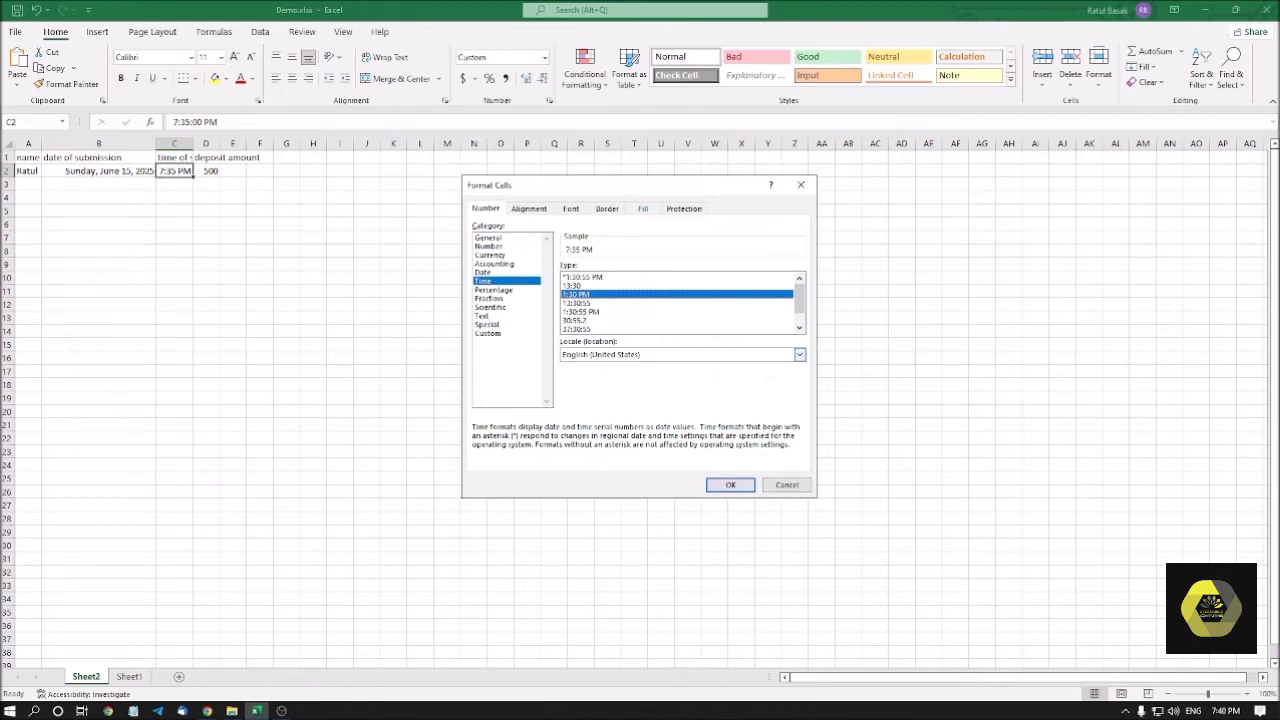
pyautogui.press('Tab')
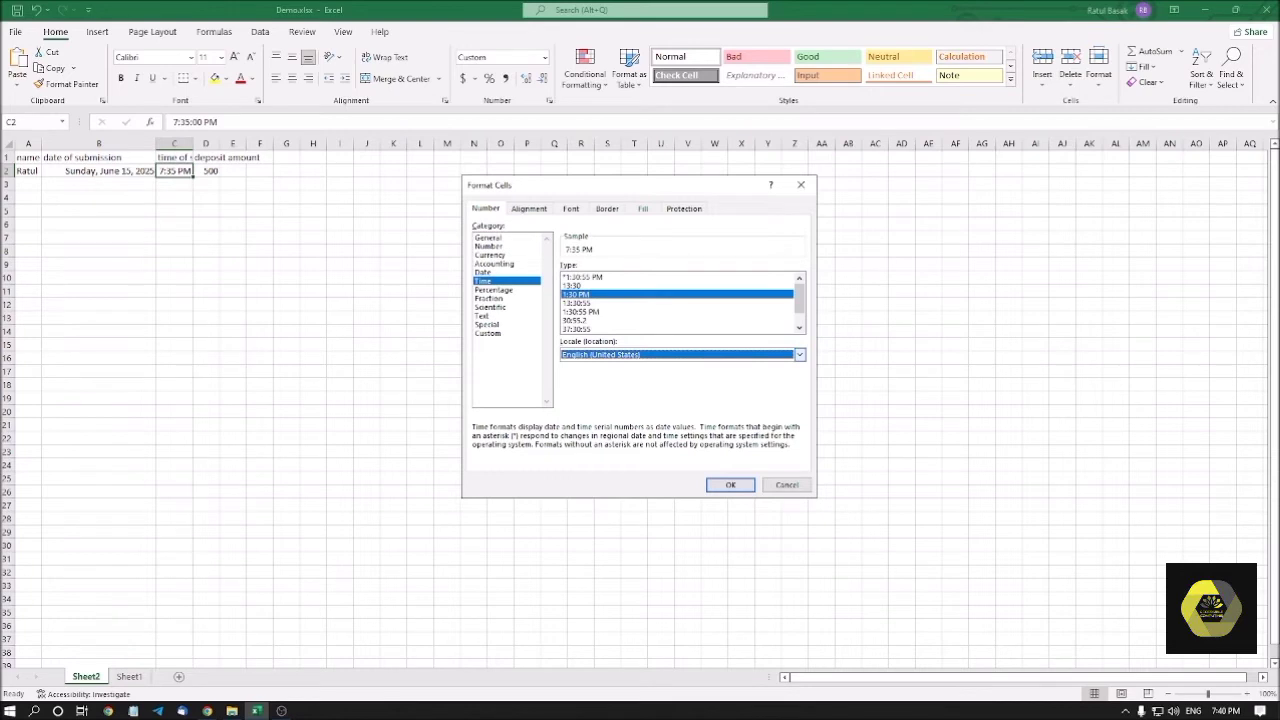
pyautogui.press('Tab')
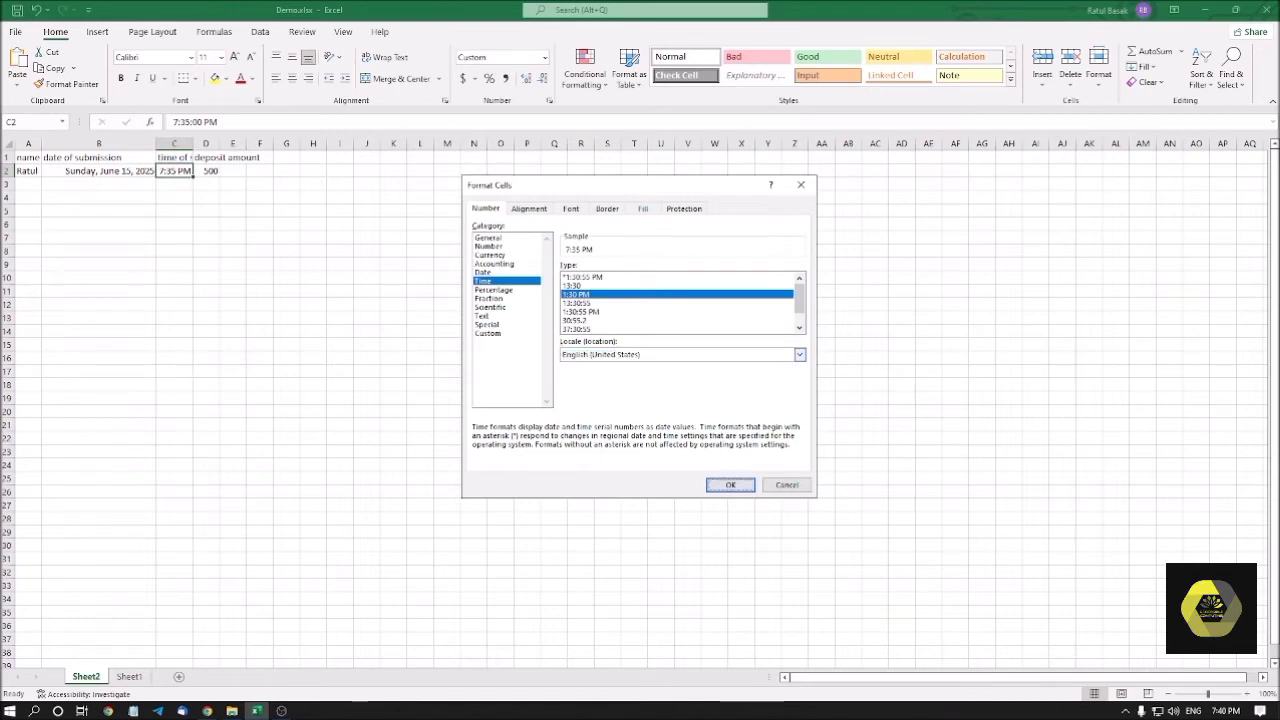
pyautogui.press('Return')
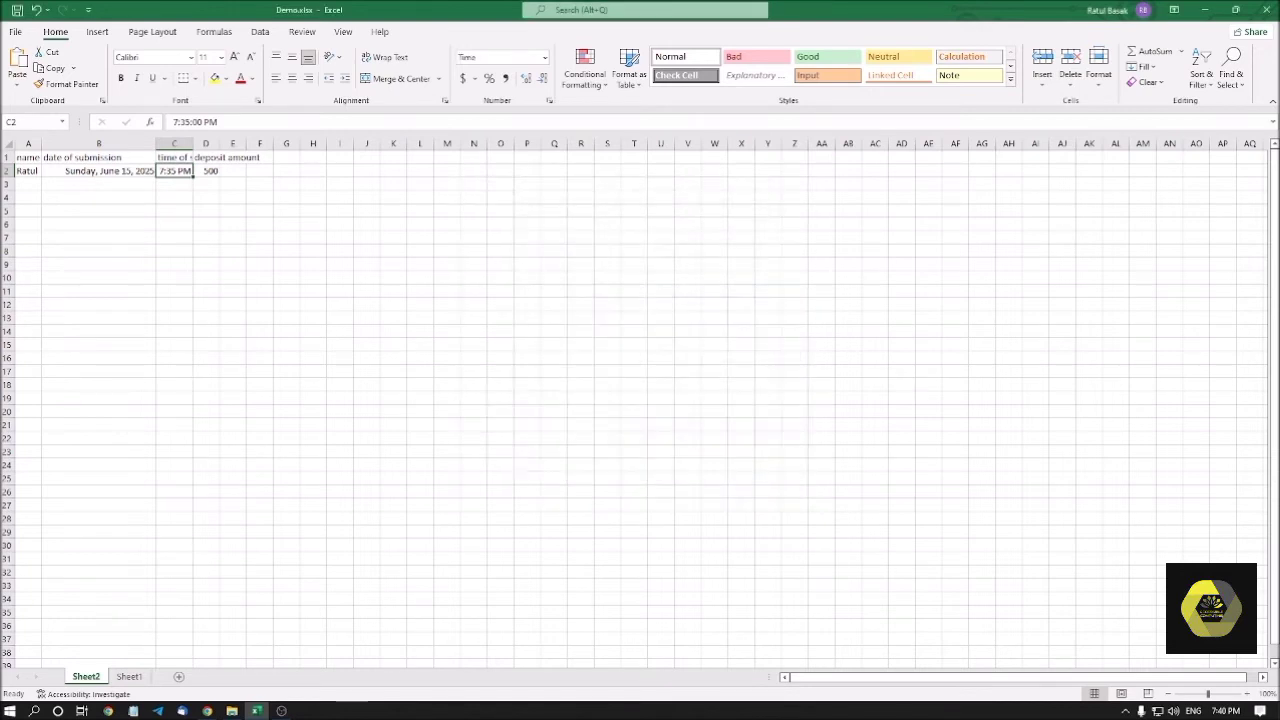
# Replace the time in C2 with the current time, 7:40 PM, as a static value and check its underlying entry
pyautogui.press('F2')
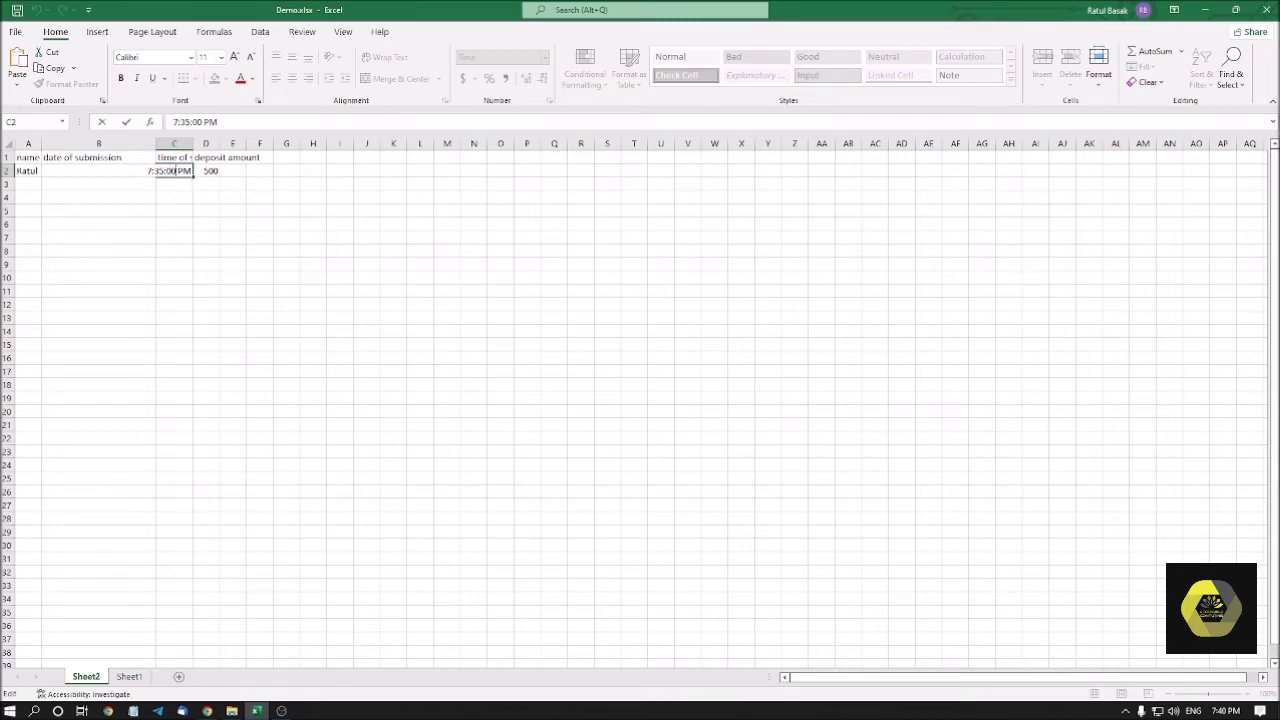
pyautogui.press('Escape')
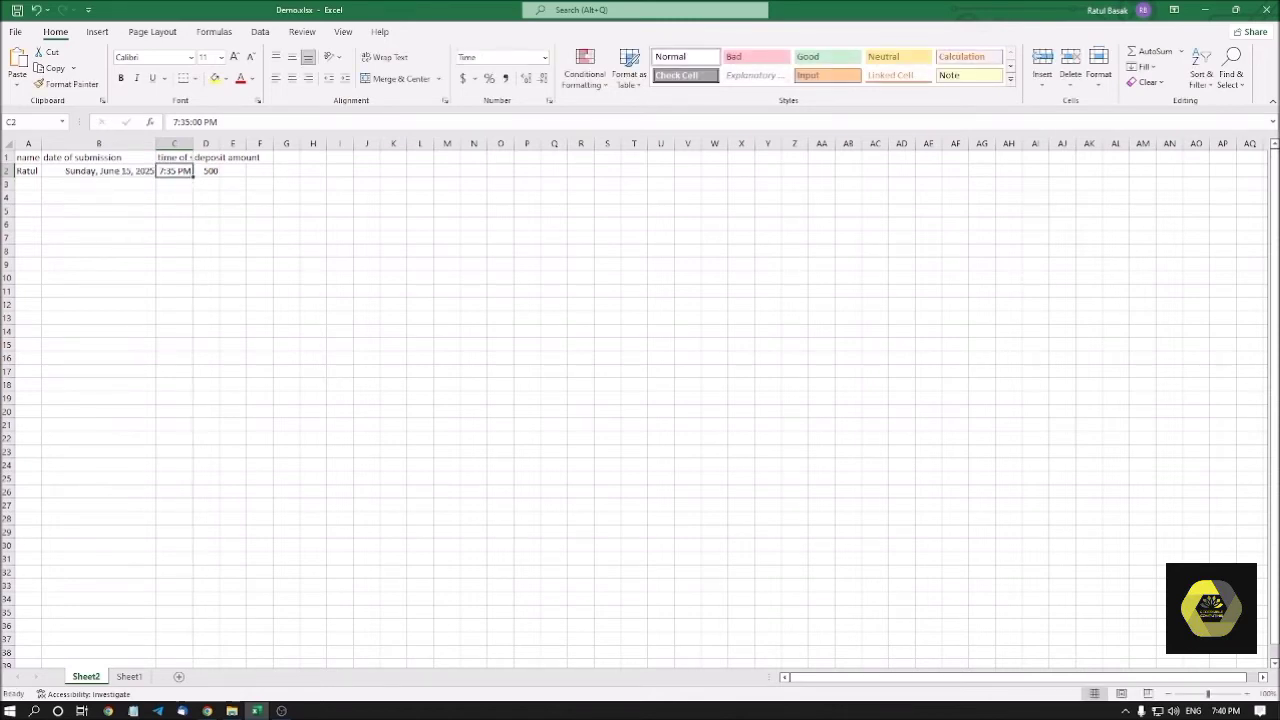
pyautogui.press('Delete')
pyautogui.hotkey('ctrl', 'shift', ';')
pyautogui.press('Return')
pyautogui.press('Up')
pyautogui.press('F2')
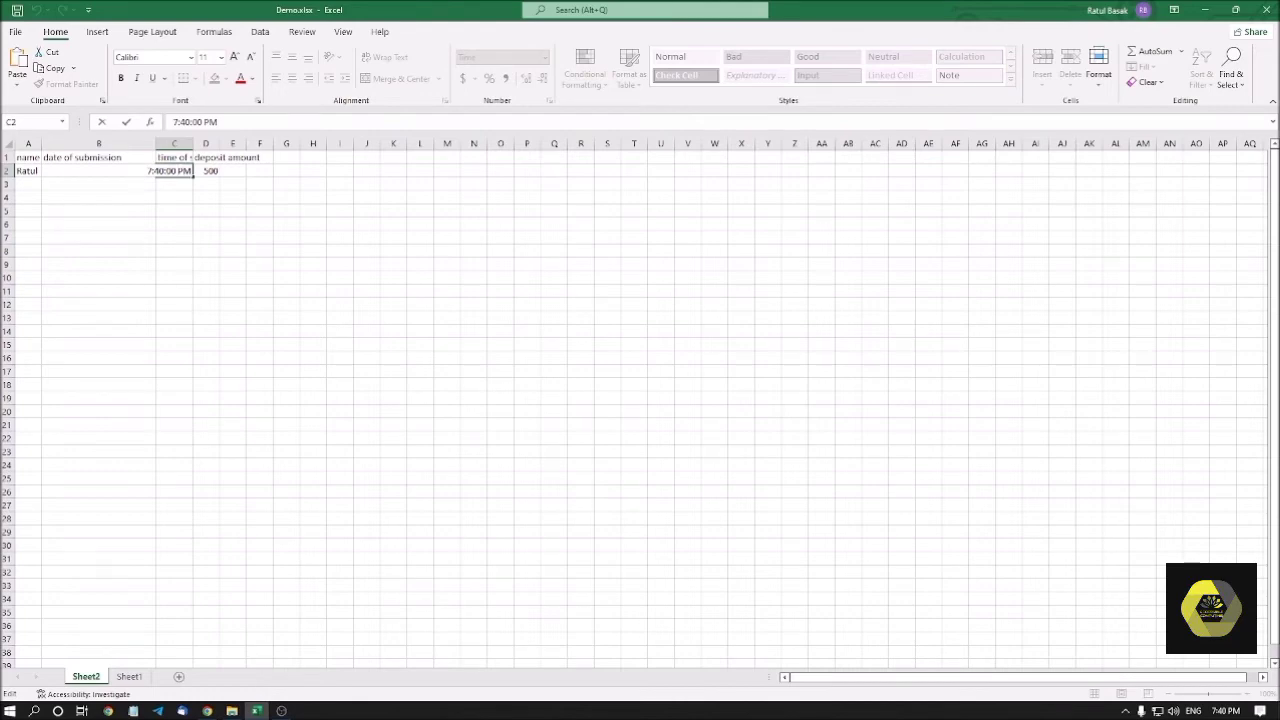
pyautogui.press('Escape')
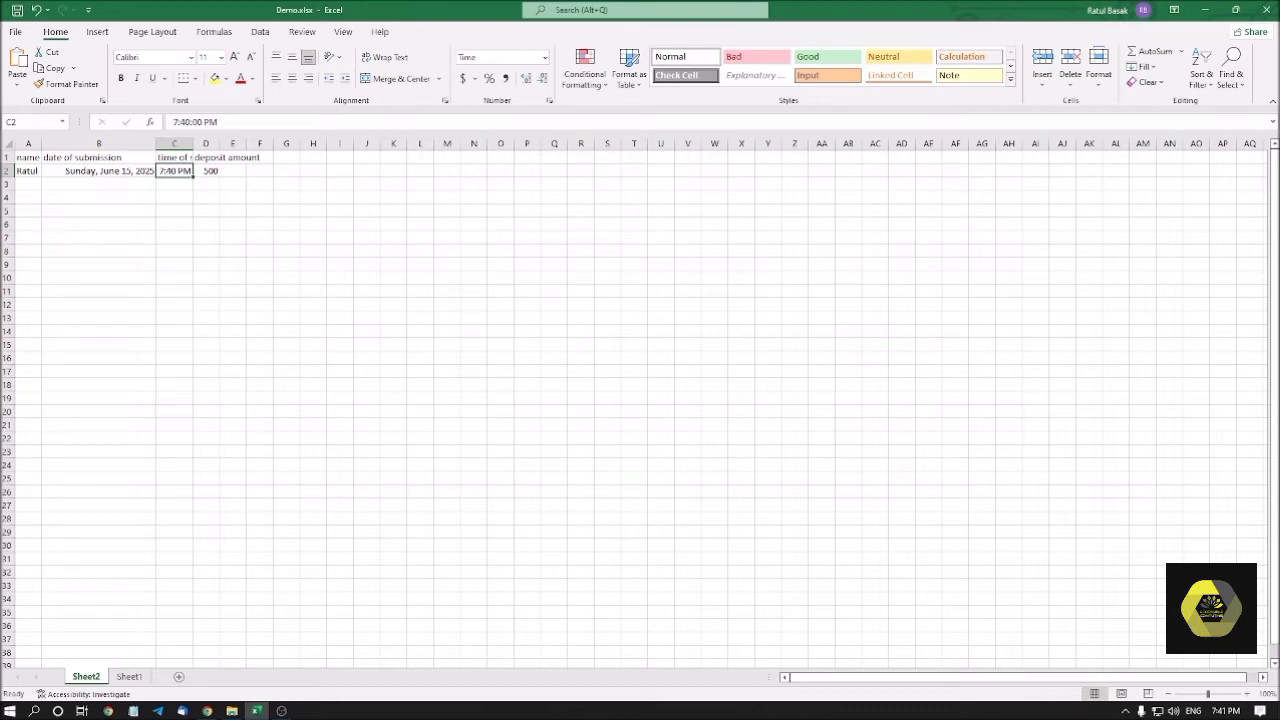
# Open the cell format settings for the deposit amount in D2 and choose the Currency category with 0 decimal places
pyautogui.click(206, 171)
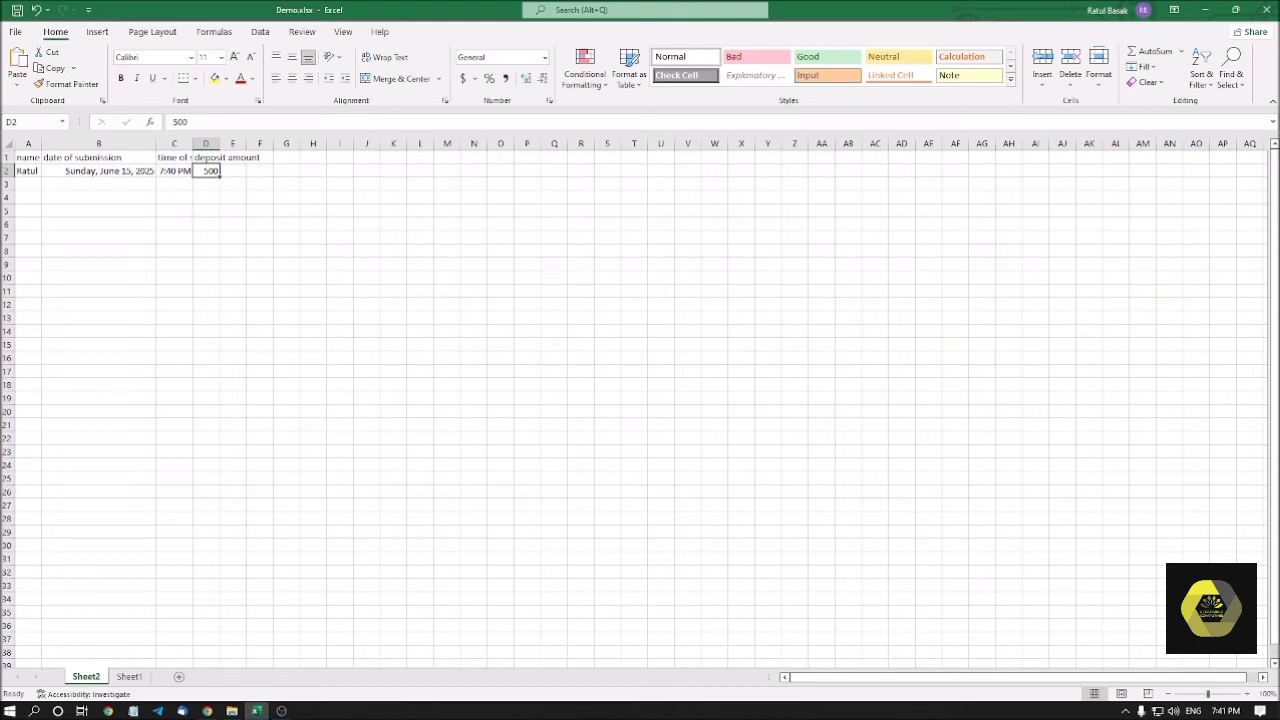
pyautogui.hotkey('ctrl', '1')
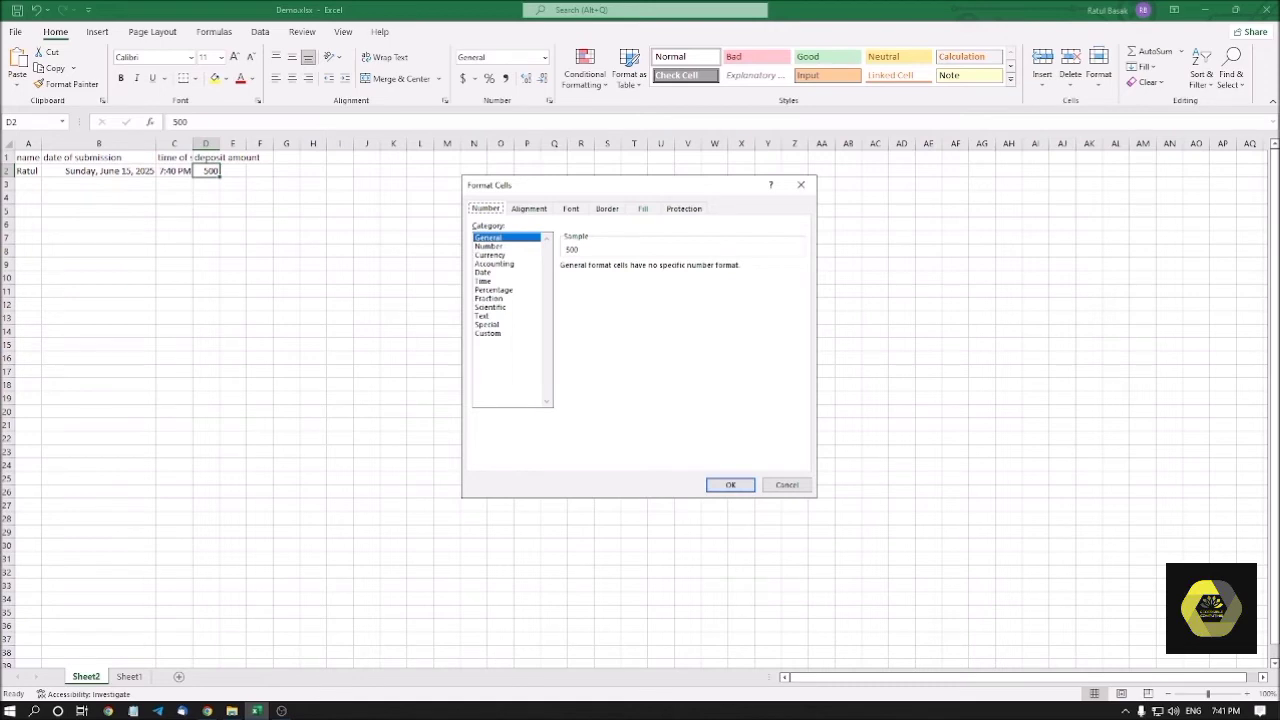
pyautogui.press('Tab')
pyautogui.press('Down')
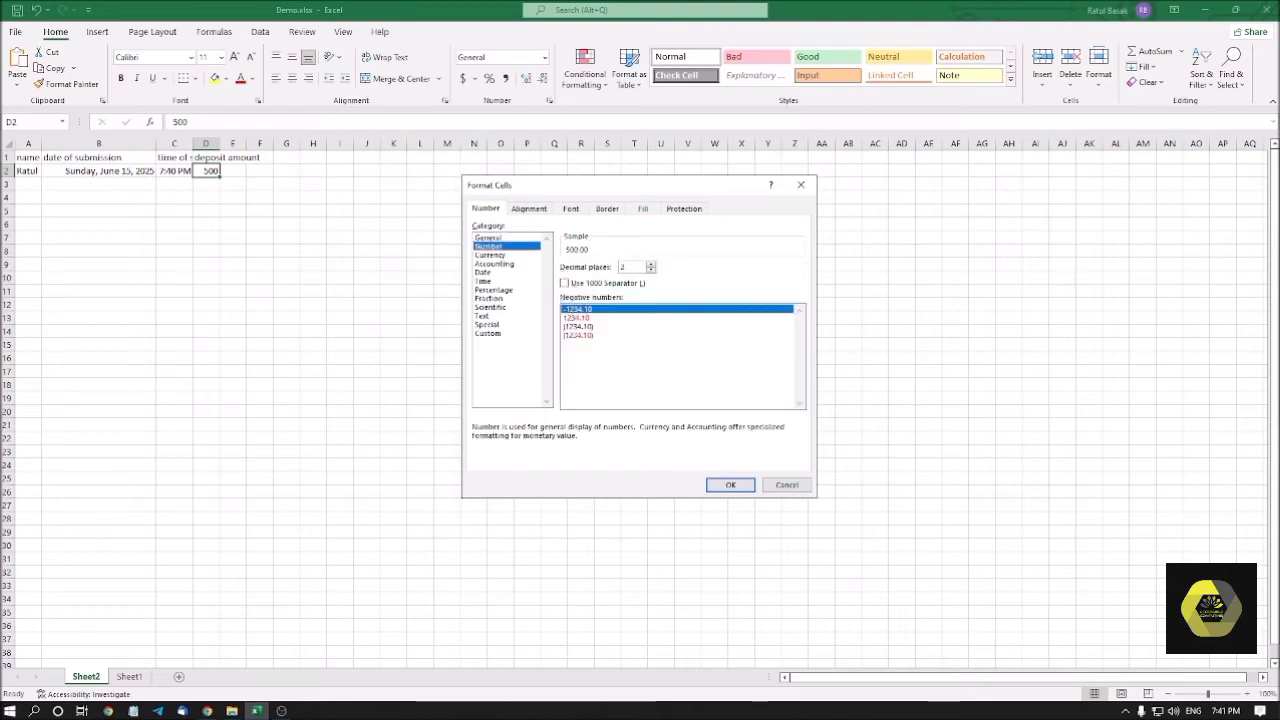
pyautogui.press('Down')
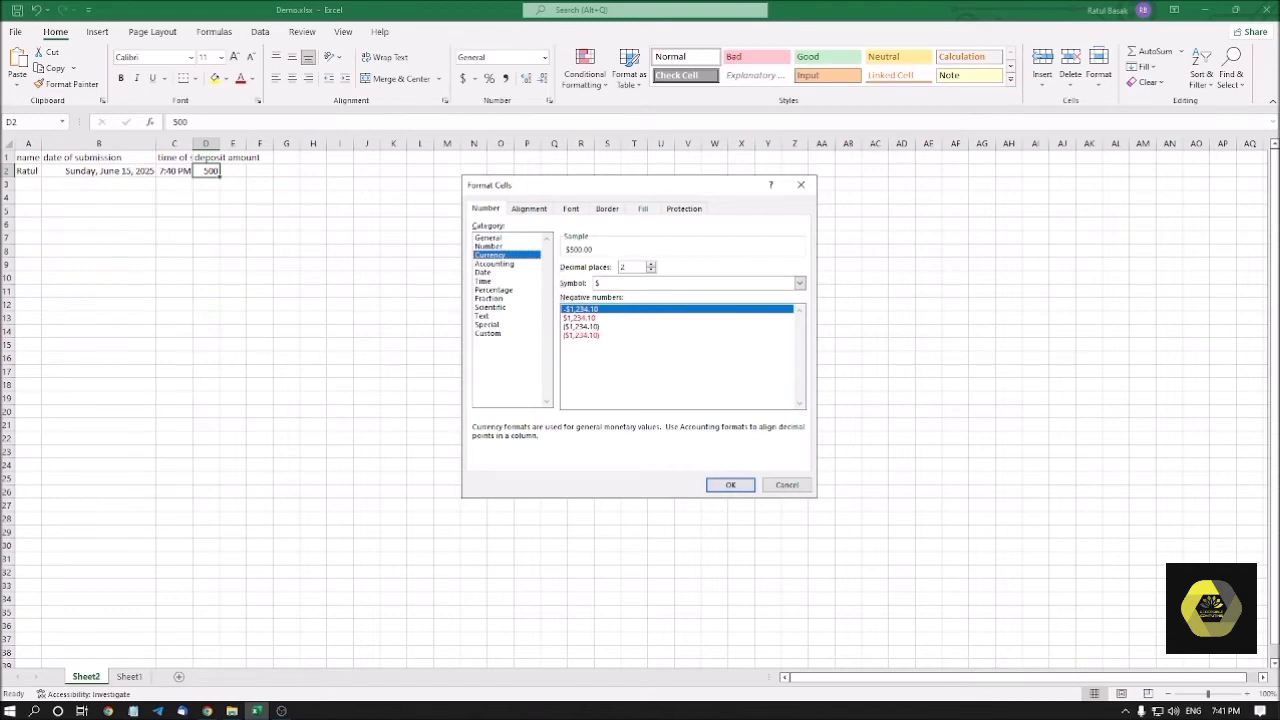
pyautogui.press('Tab')
pyautogui.press('BackSpace')
# Set the currency symbol for the deposit amount to INR
pyautogui.click(693, 283)
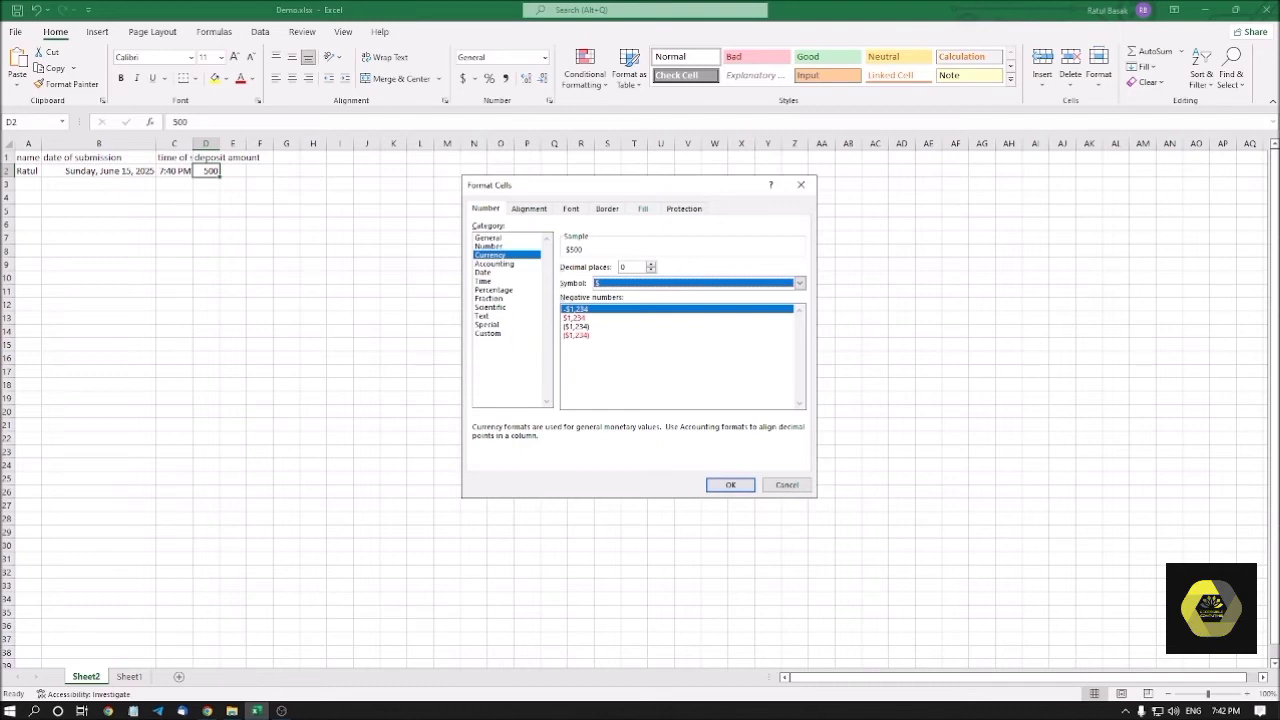
pyautogui.hotkey('alt', 'Down')
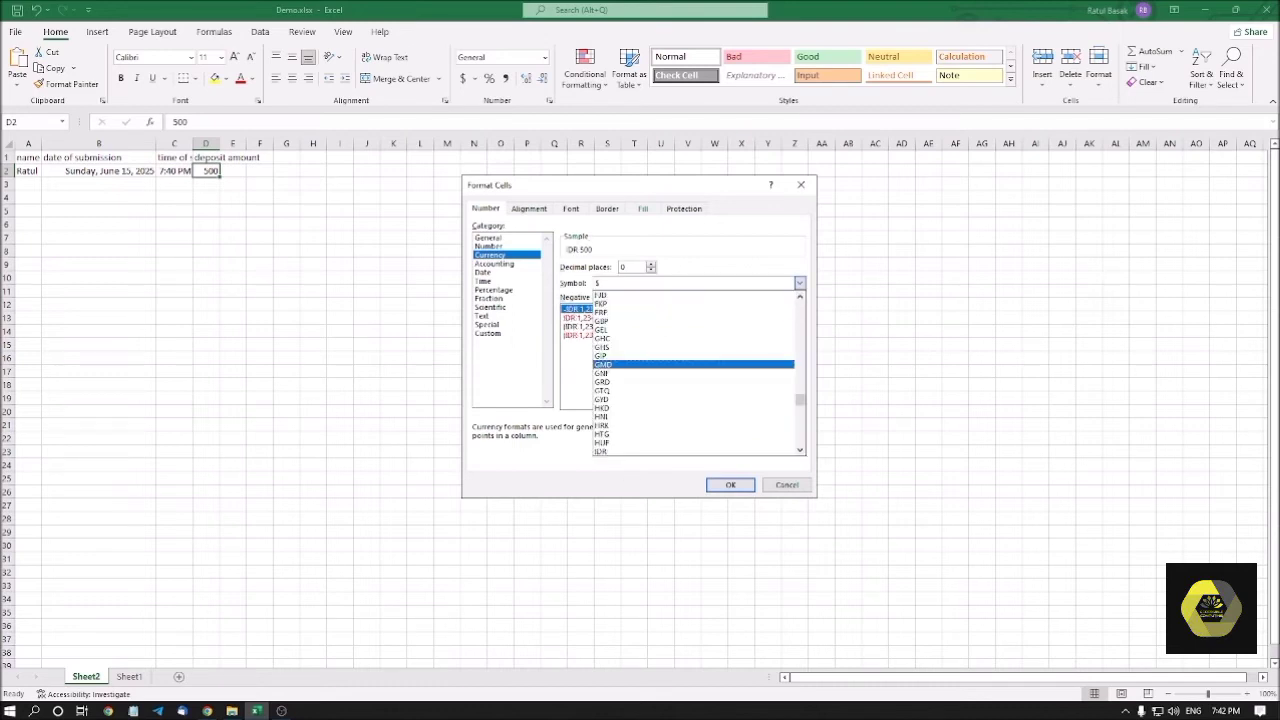
pyautogui.press('i')
pyautogui.press('i')
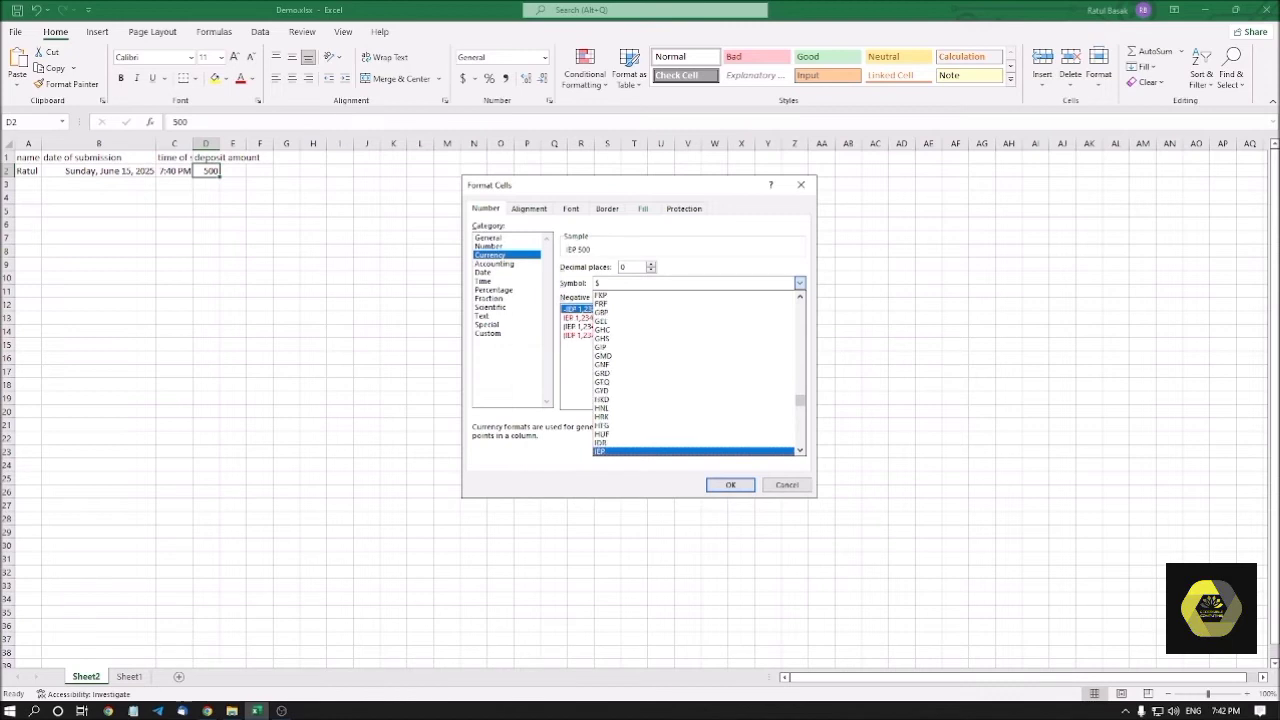
pyautogui.press('i')
pyautogui.press('i')
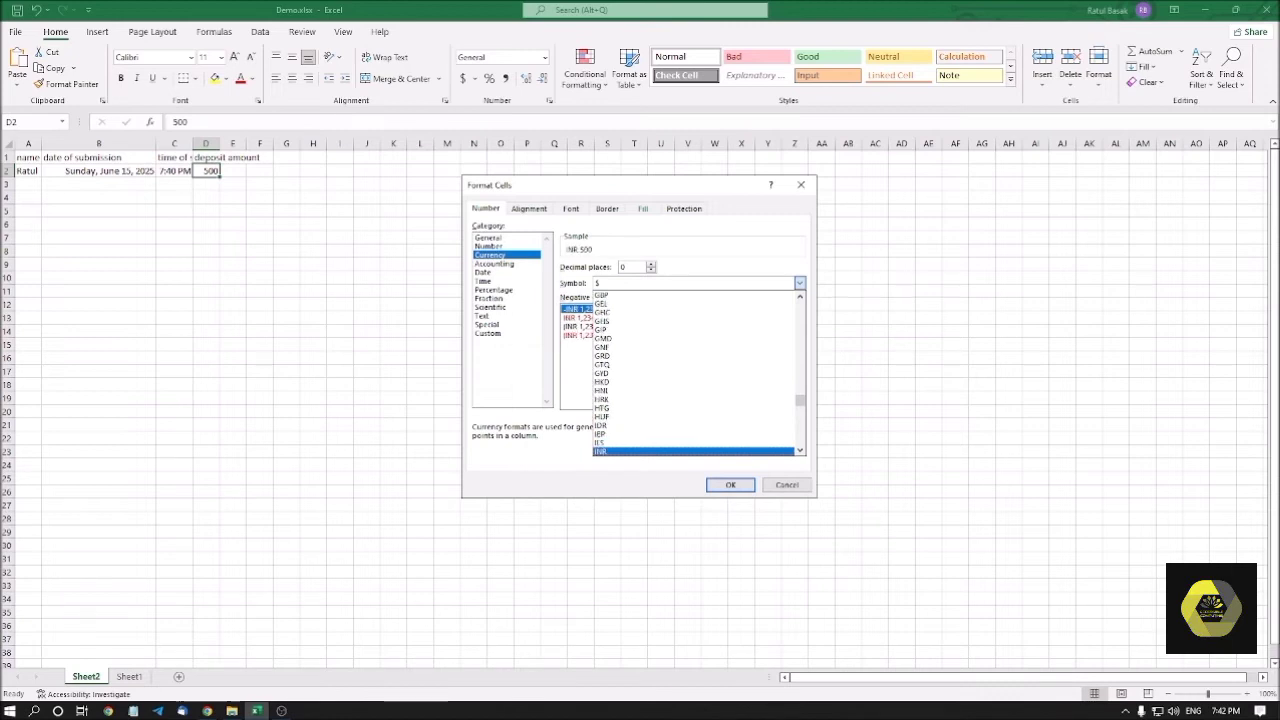
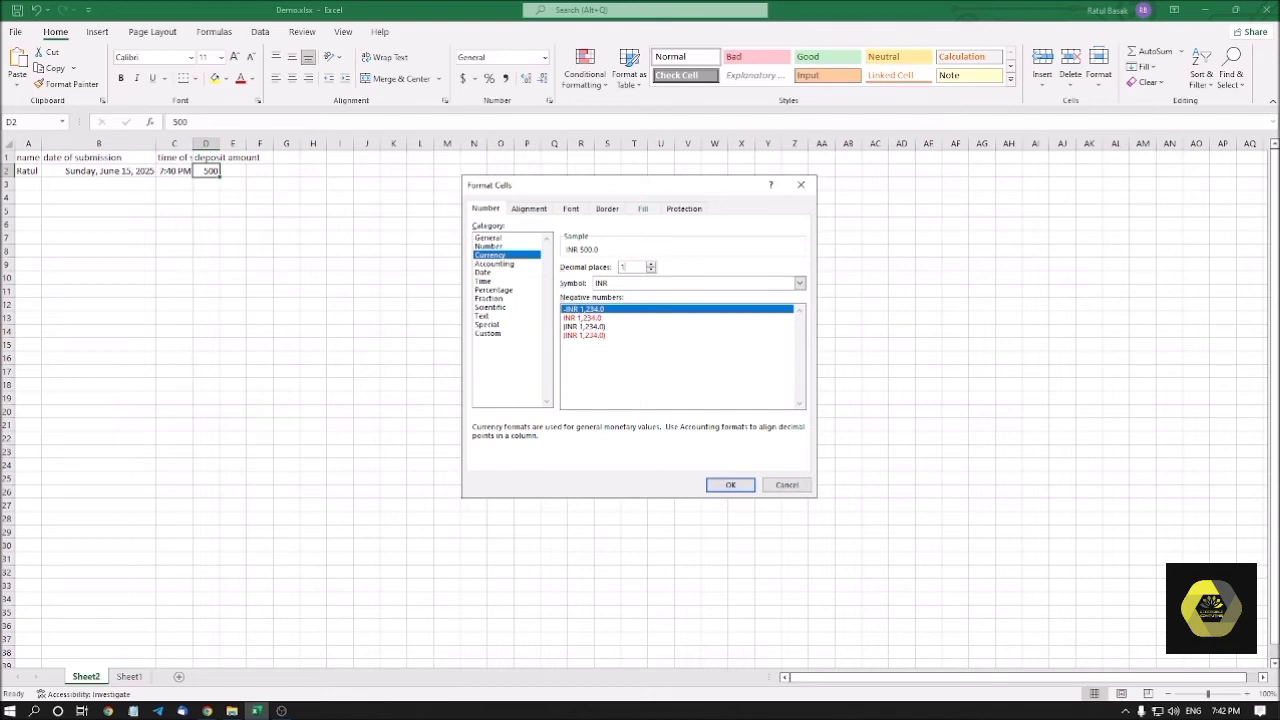
# Remove the decimal places from the INR currency format and apply it to D2
pyautogui.press('BackSpace')
pyautogui.click(695, 283)
pyautogui.press('Tab')
pyautogui.press('Tab')
pyautogui.press('Return')
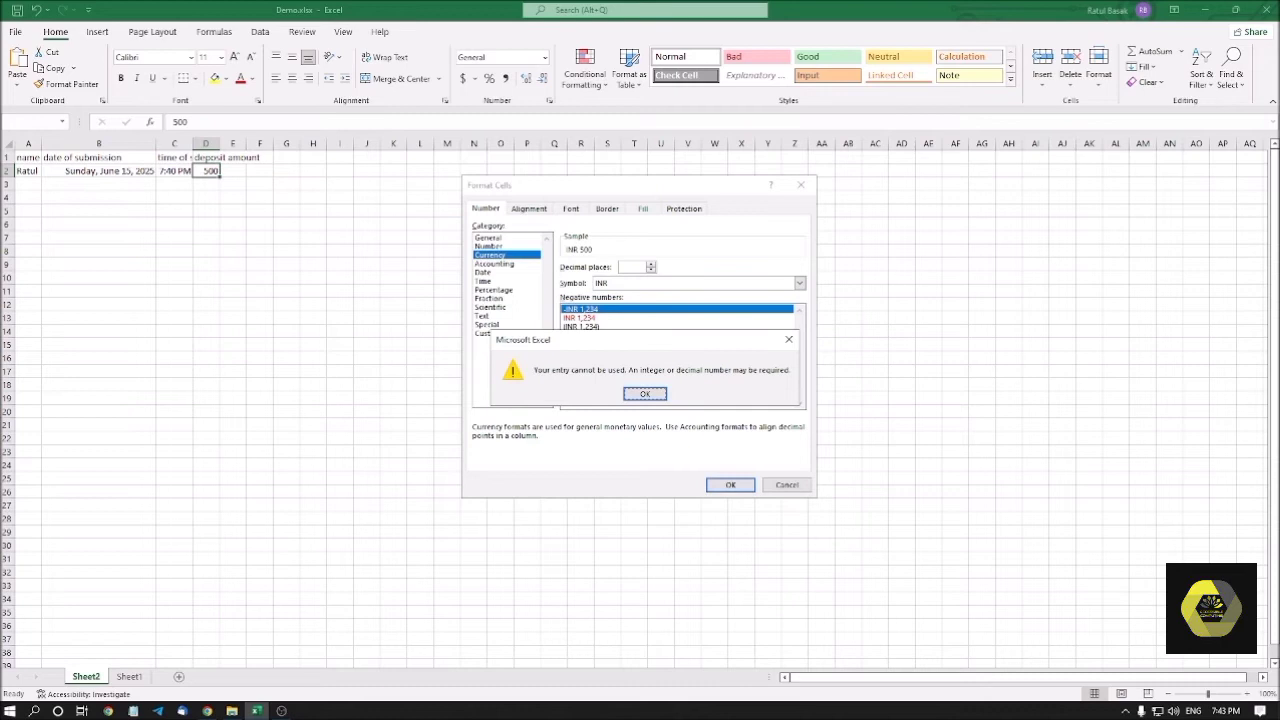
pyautogui.press('Return')
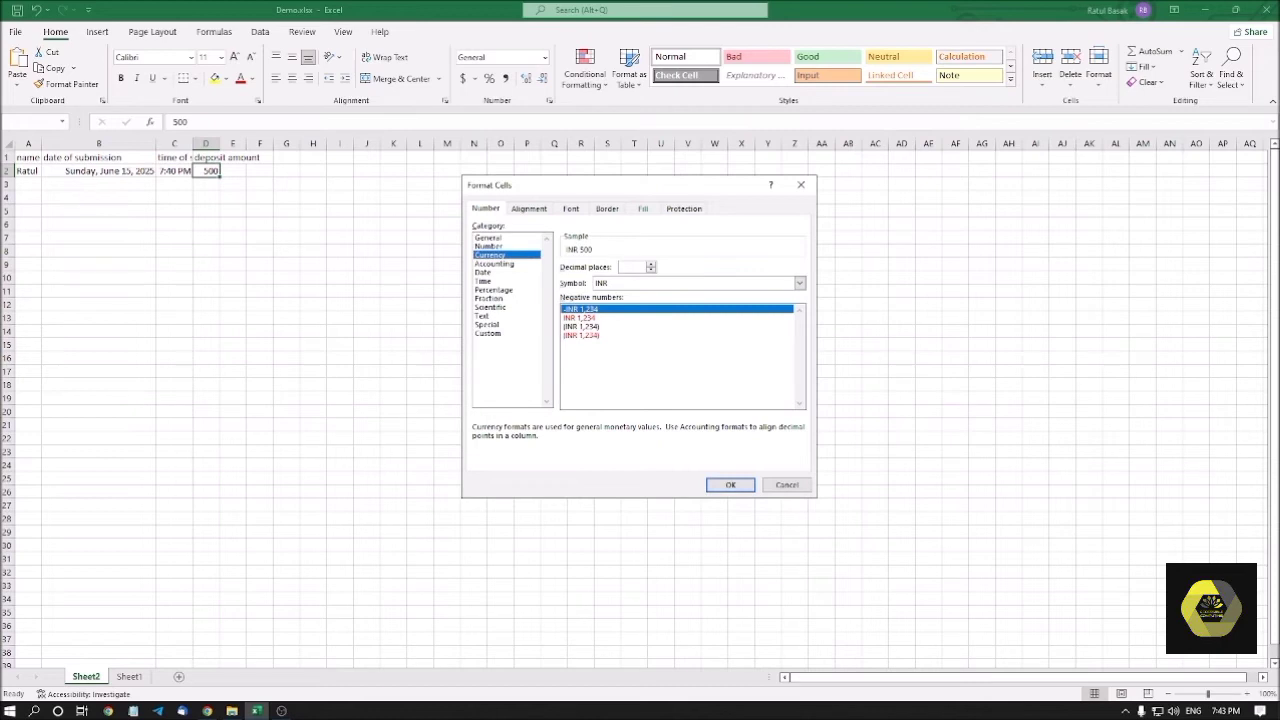
pyautogui.hotkey('shift', 'Tab')
pyautogui.press('Tab')
pyautogui.press('Return')
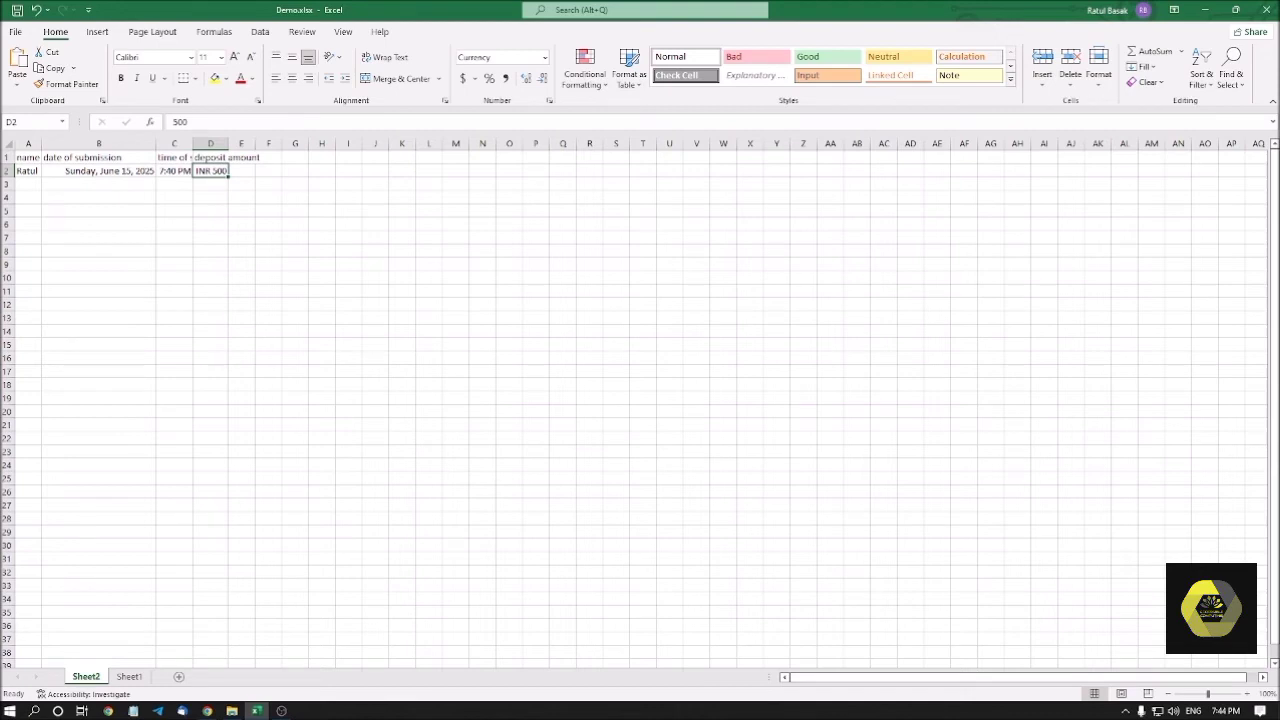
# Replace the deposit amount in D2 with 1000 and check the cell's underlying entry
pyautogui.press('Delete')
pyautogui.write('1000')
pyautogui.hotkey('ctrl', 'Return')
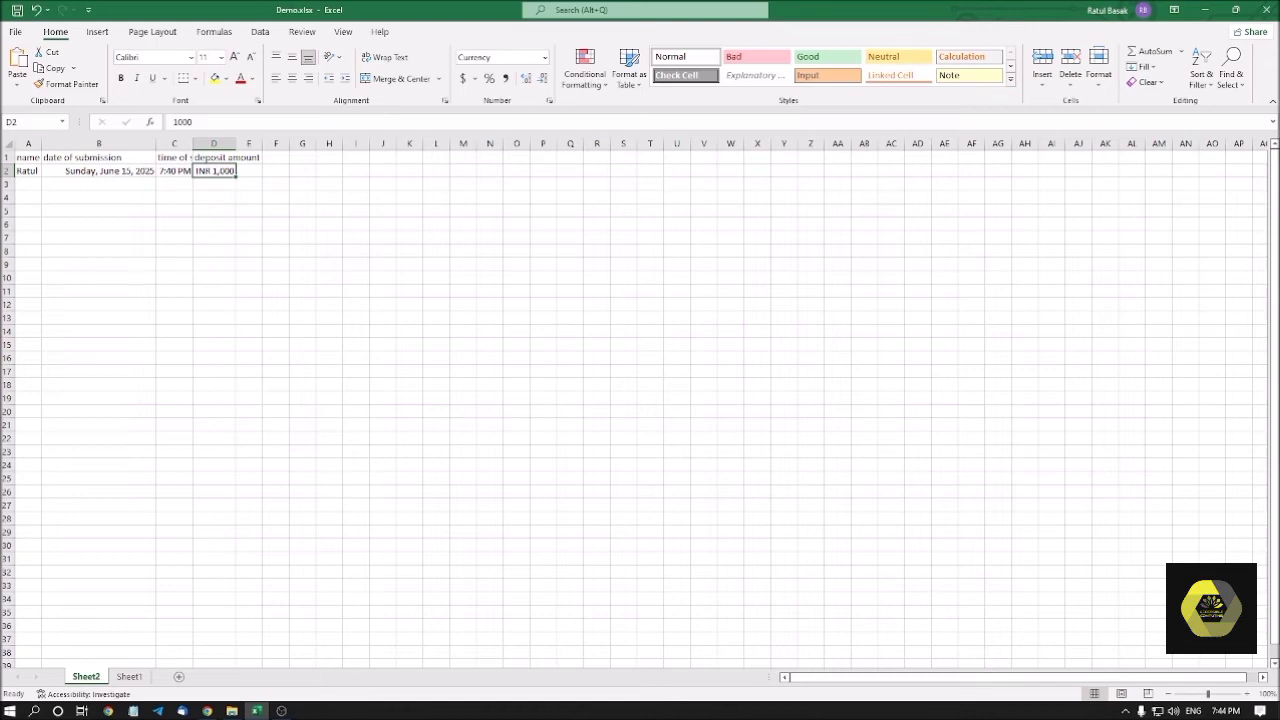
pyautogui.press('F2')
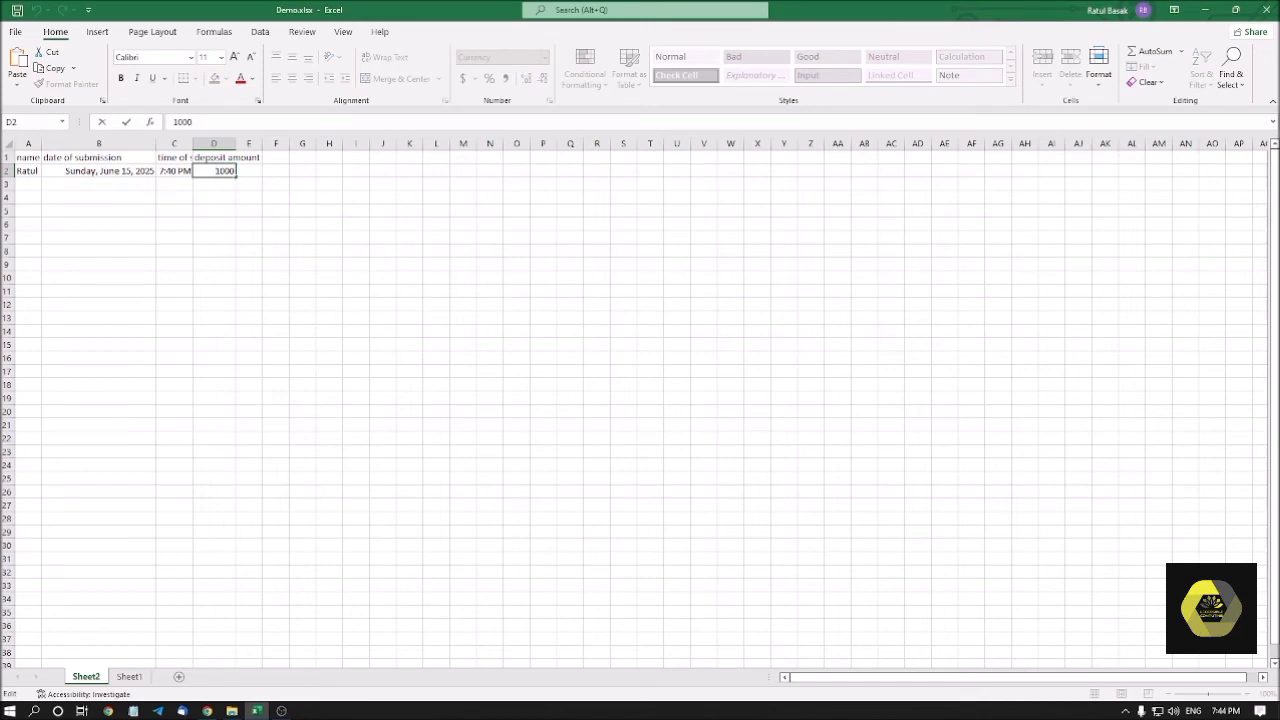
pyautogui.press('Escape')
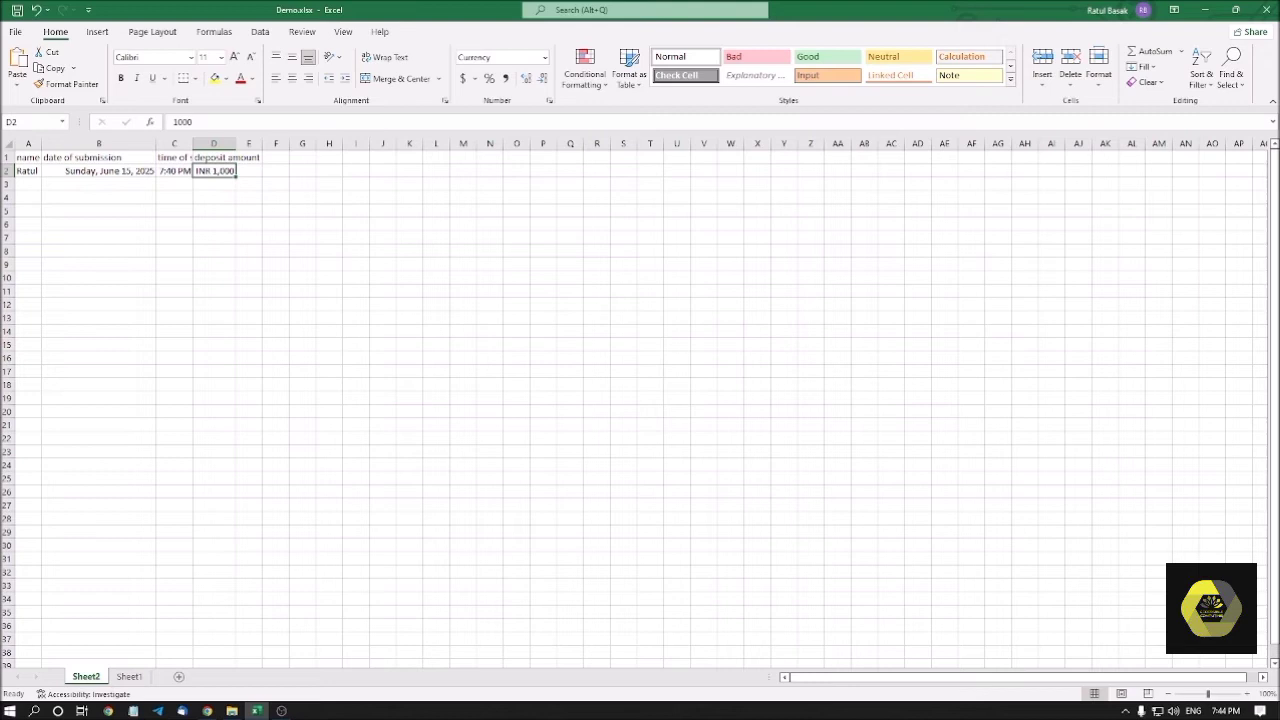
# Open the cell format alignment settings for the deposit amount in D2 and review the horizontal alignment choices
pyautogui.hotkey('ctrl', '1')
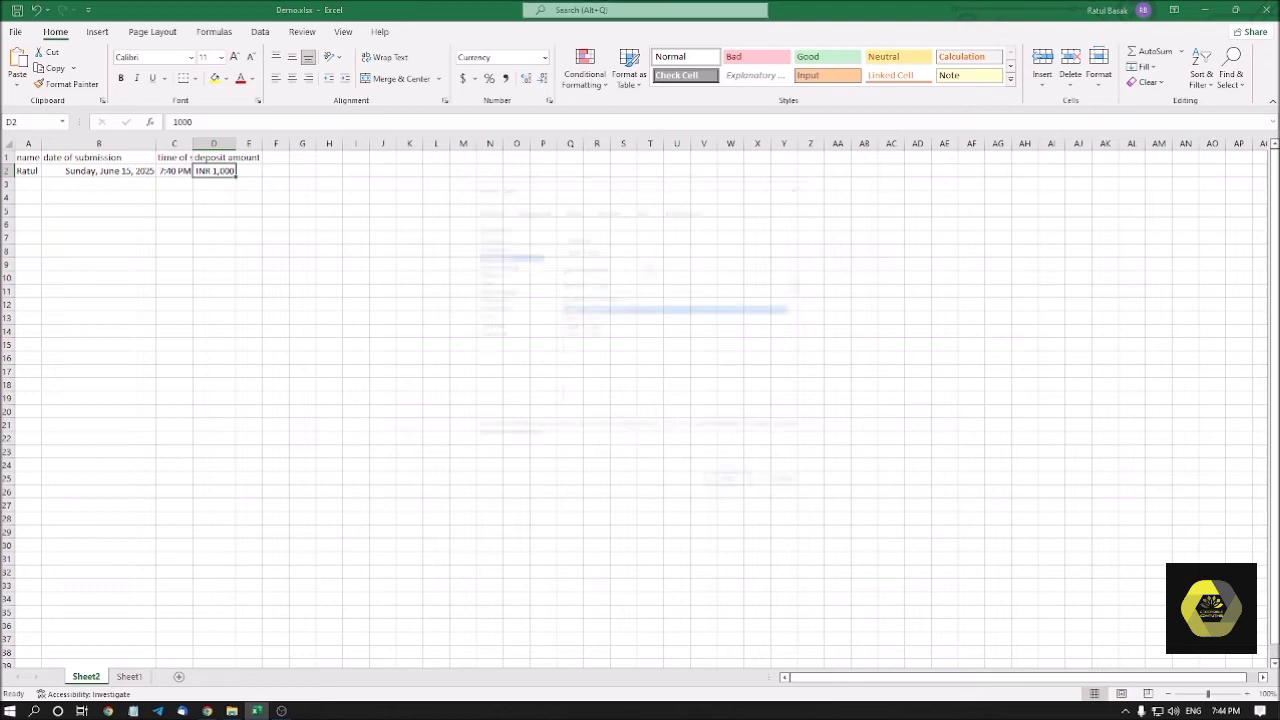
pyautogui.press('Right')
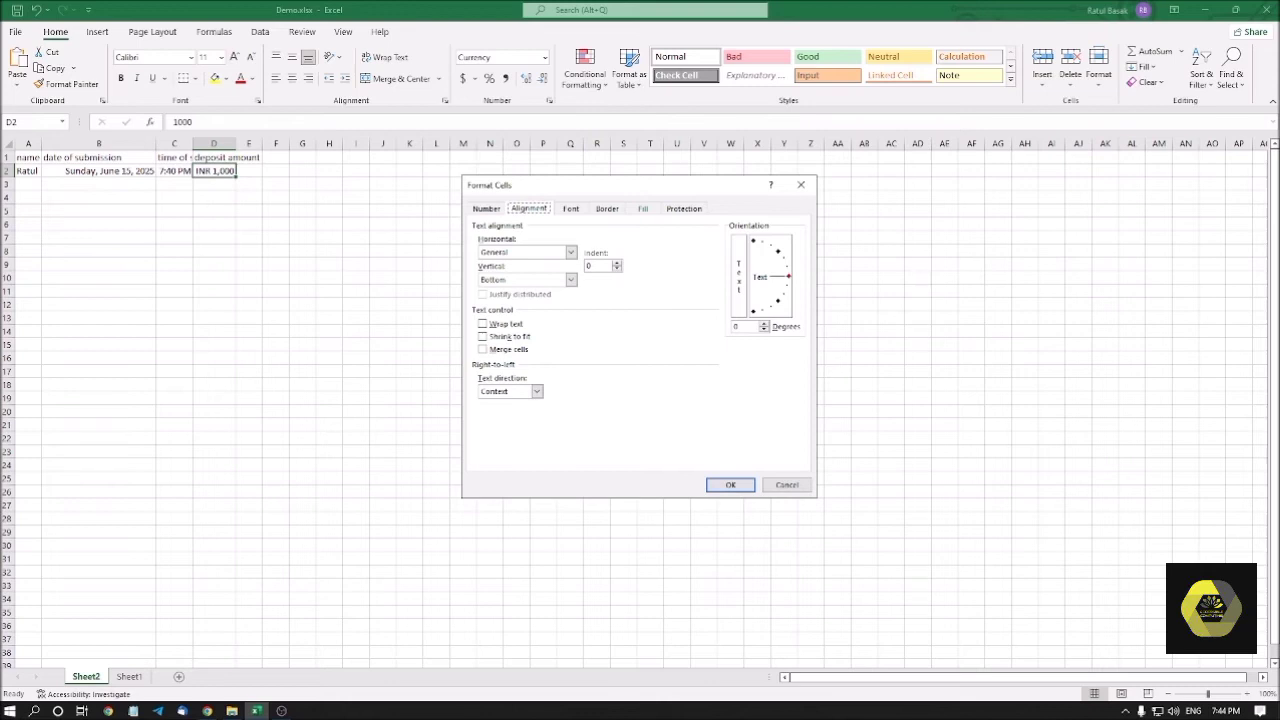
pyautogui.press('Tab')
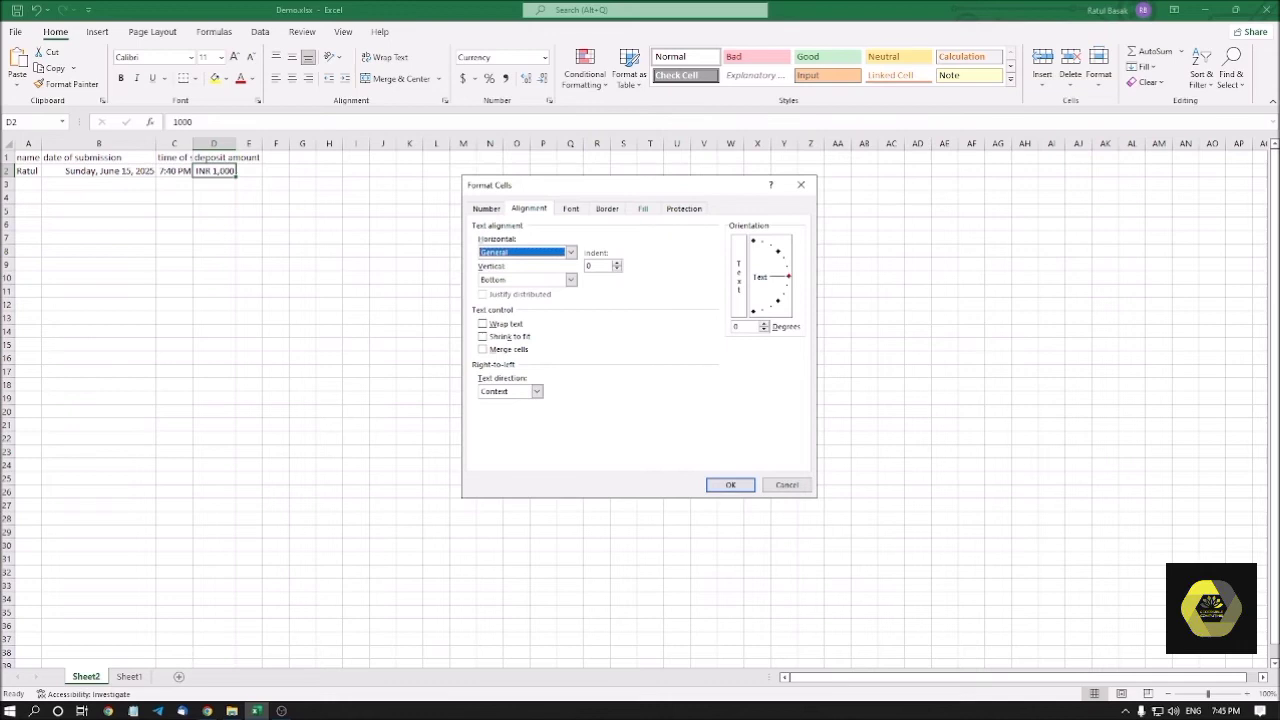
pyautogui.hotkey('alt', 'Down')
pyautogui.press('Return')
pyautogui.press('Tab')
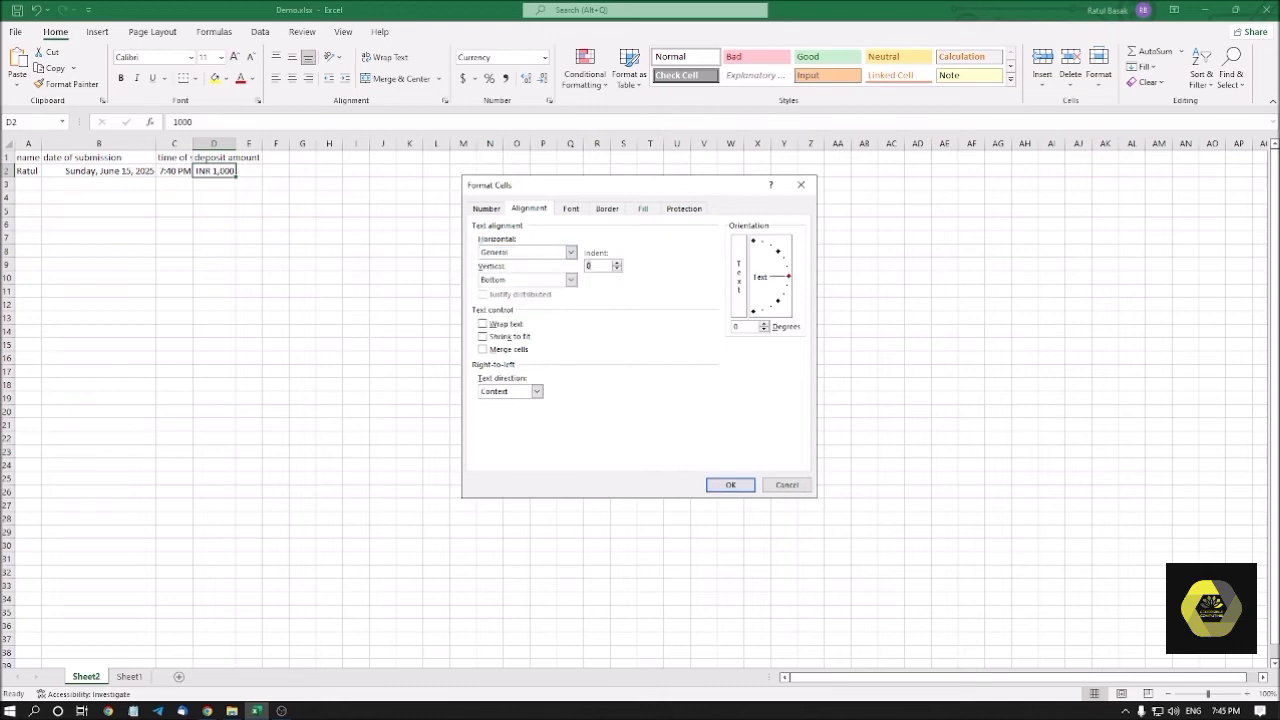
pyautogui.hotkey('shift', 'Tab')
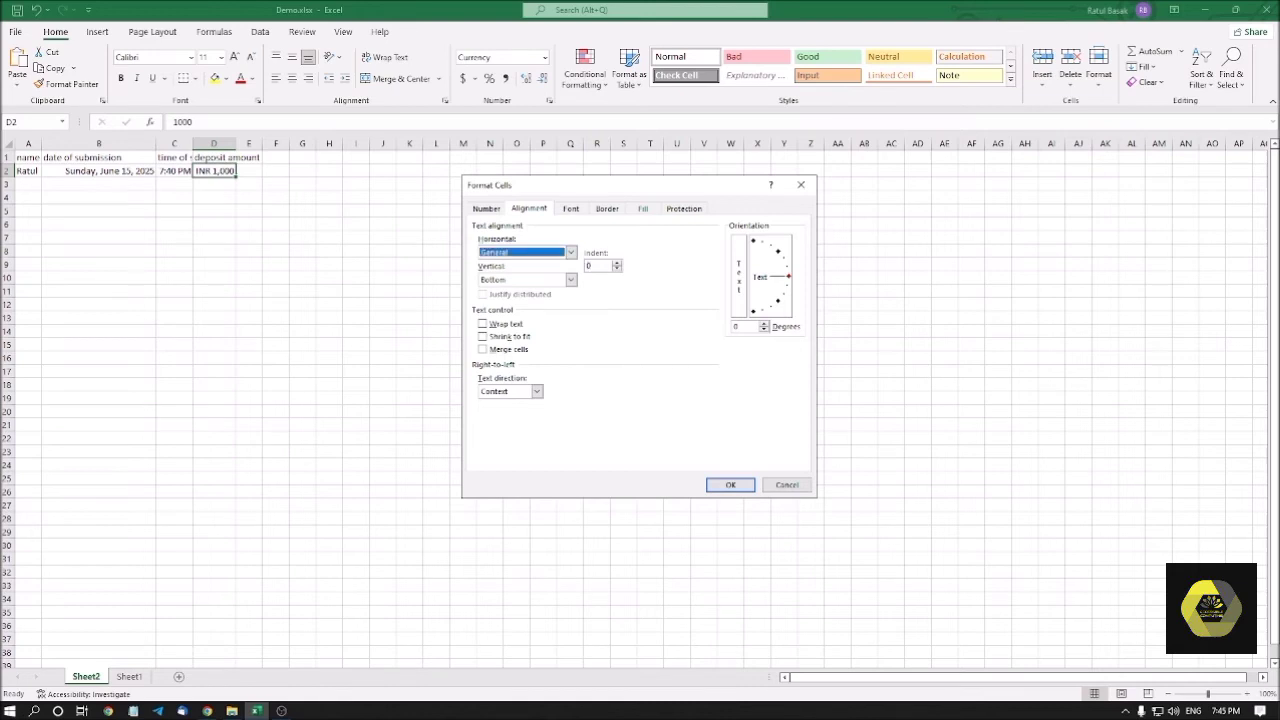
pyautogui.hotkey('alt', 'Down')
pyautogui.hotkey('shift', 'Tab')
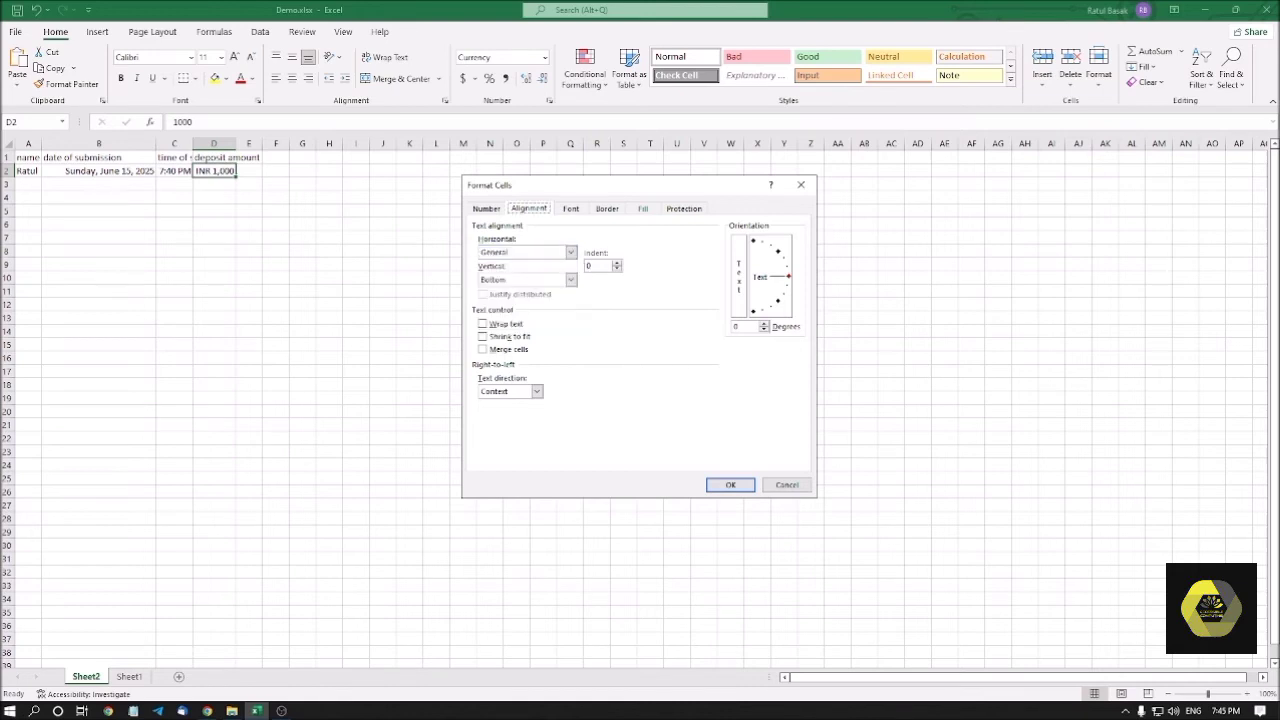
# Set the horizontal text alignment of the deposit amount in D2 to Center
pyautogui.press('Tab')
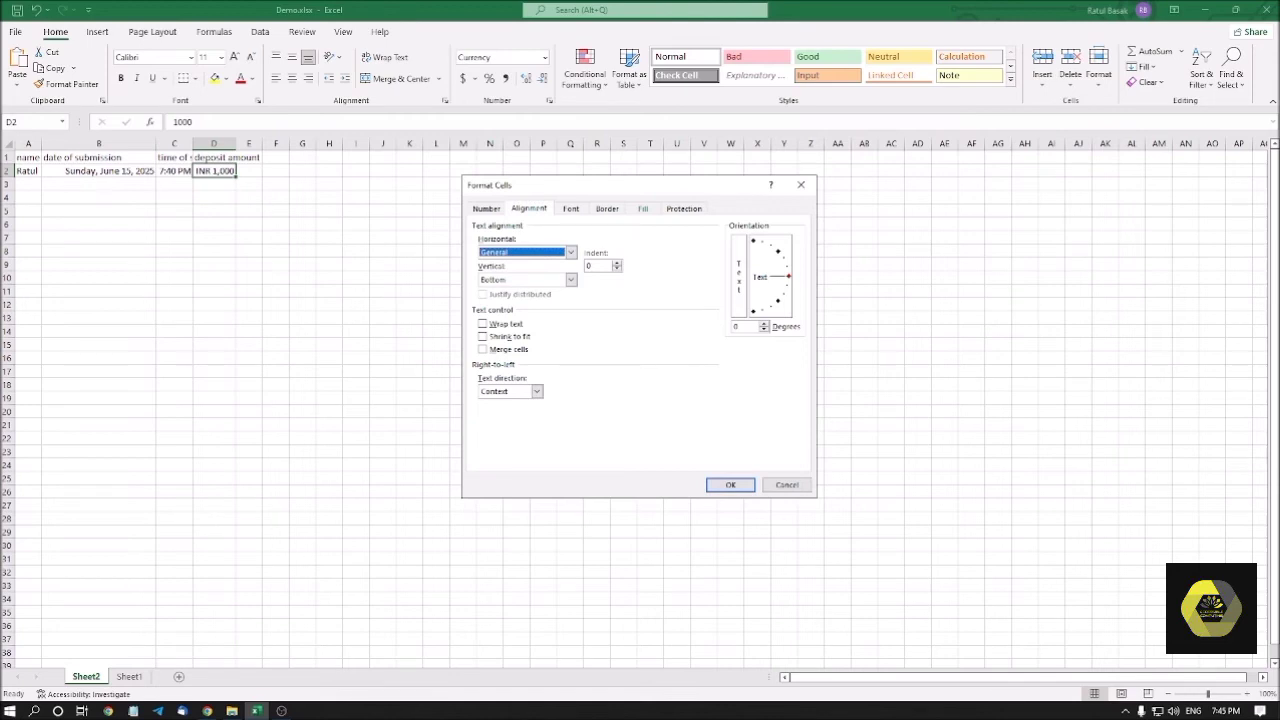
pyautogui.hotkey('alt', 'Down')
pyautogui.press('Down')
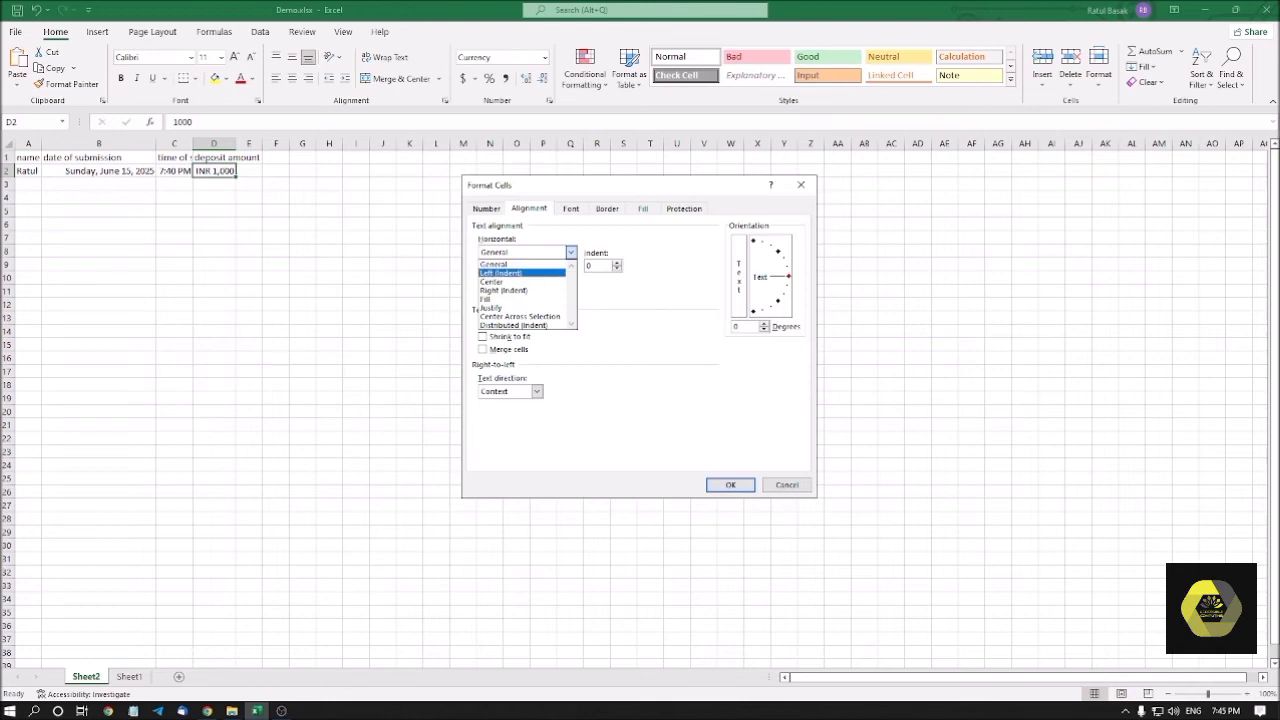
pyautogui.press('Down')
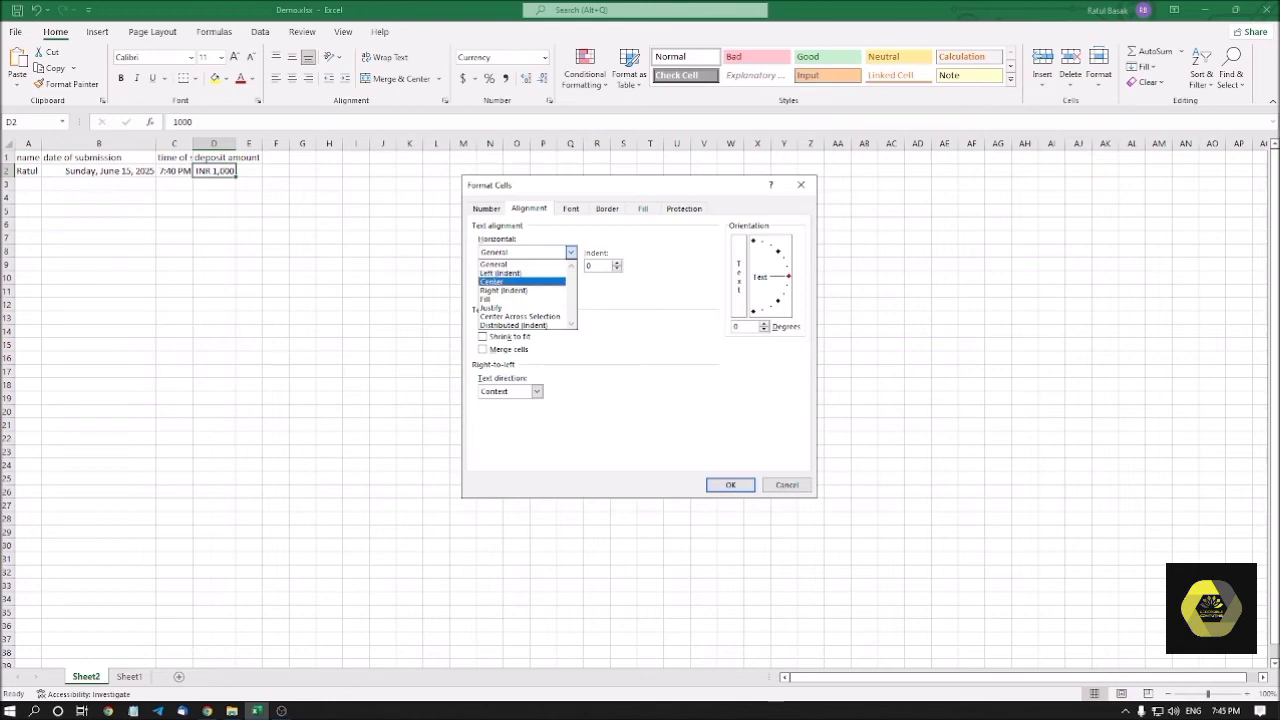
pyautogui.press('Down')
pyautogui.press('Down')
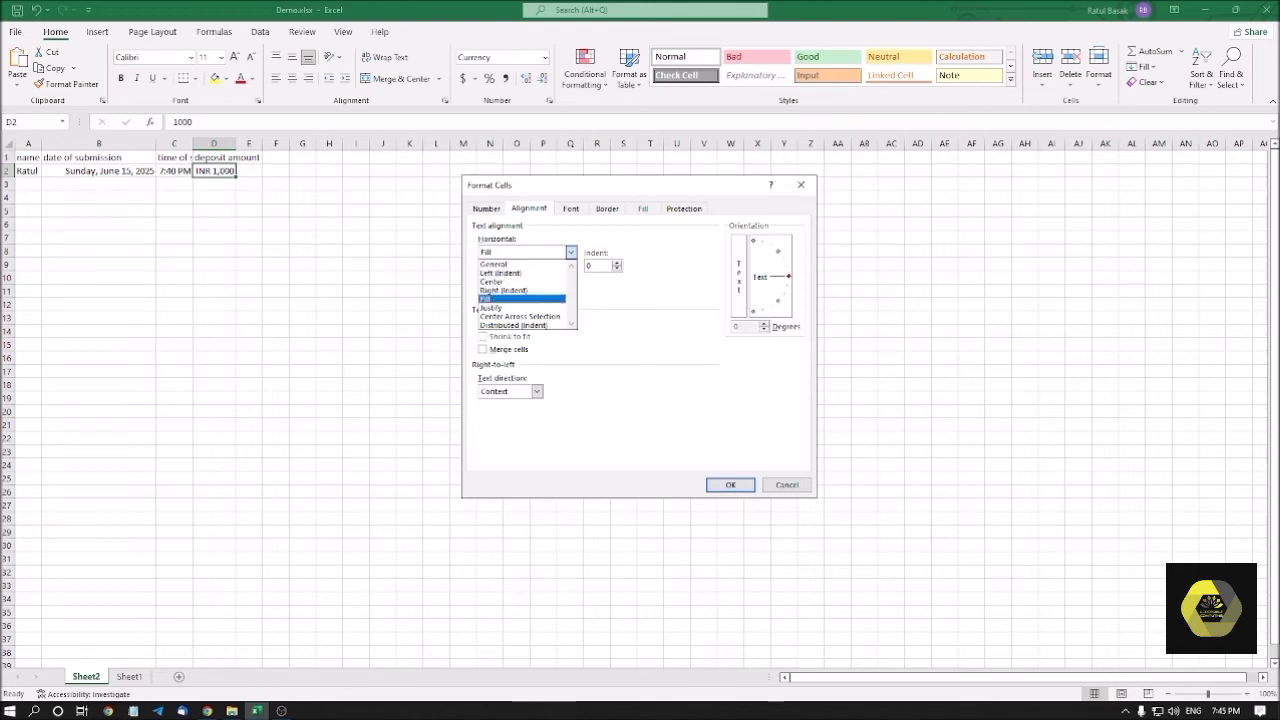
pyautogui.press('Up')
pyautogui.press('Up')
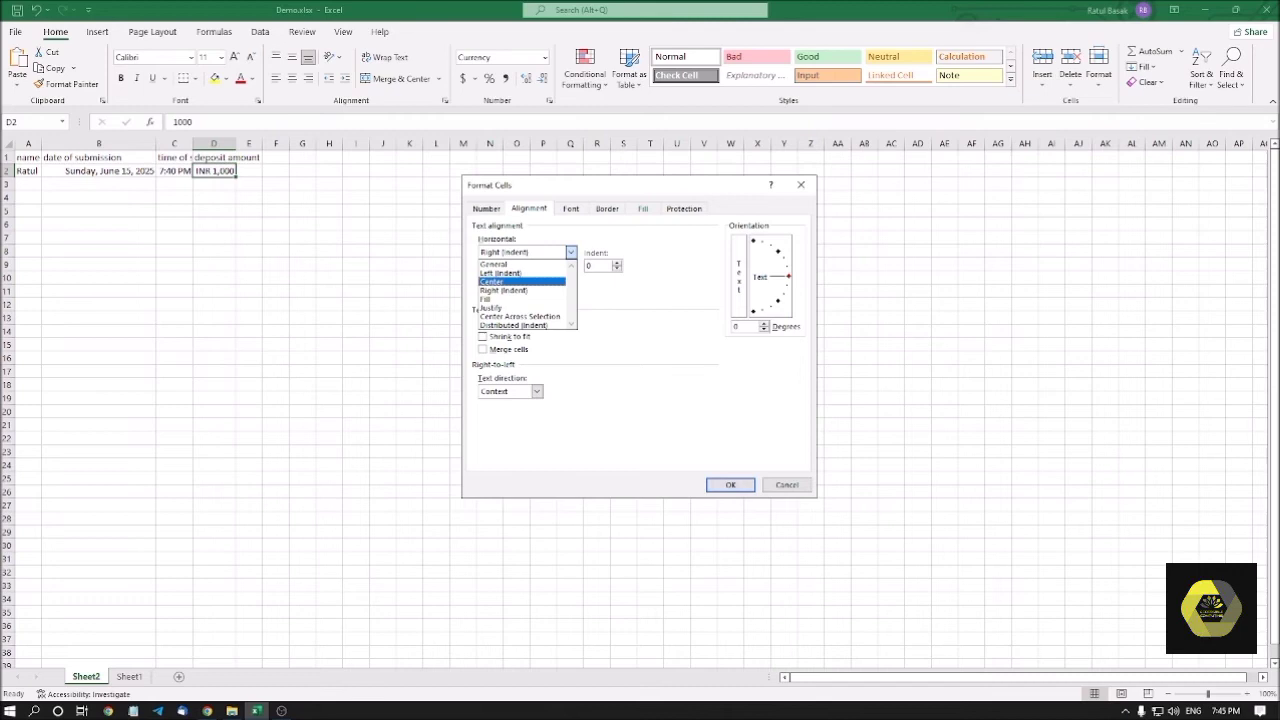
pyautogui.press('Return')
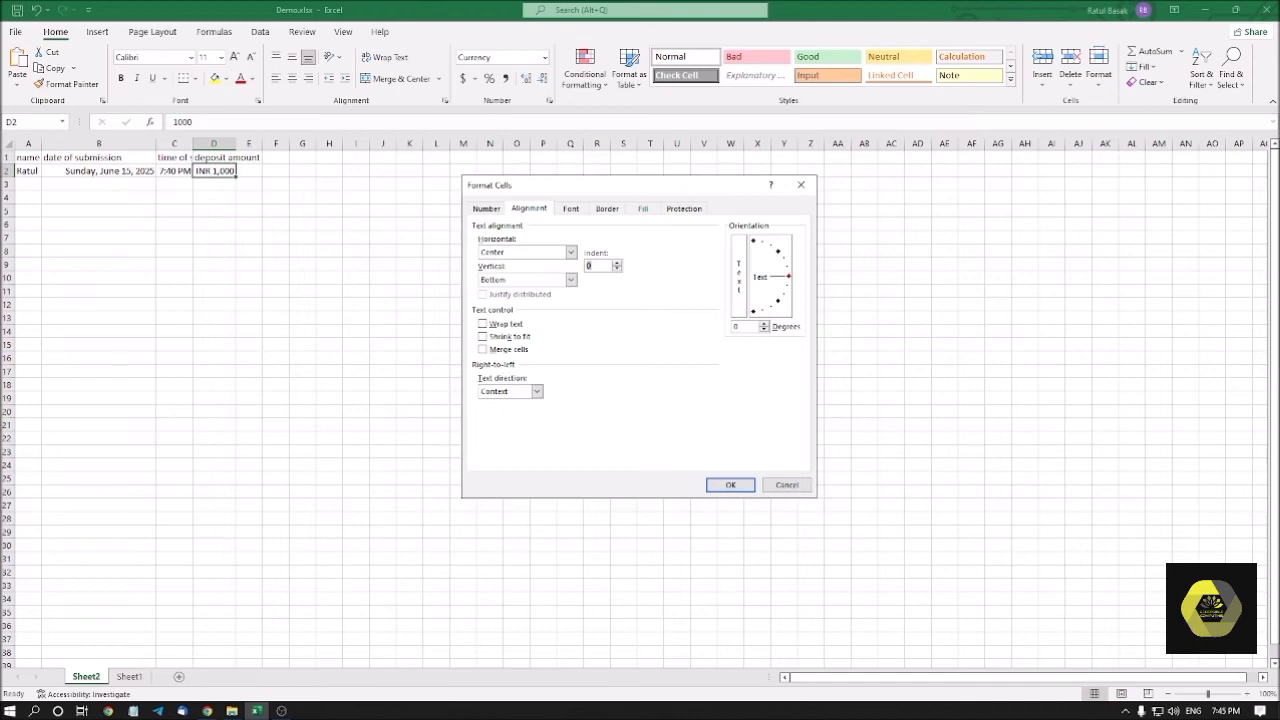
# Set the vertical text alignment of the deposit amount in D2 to Center
pyautogui.press('Tab')
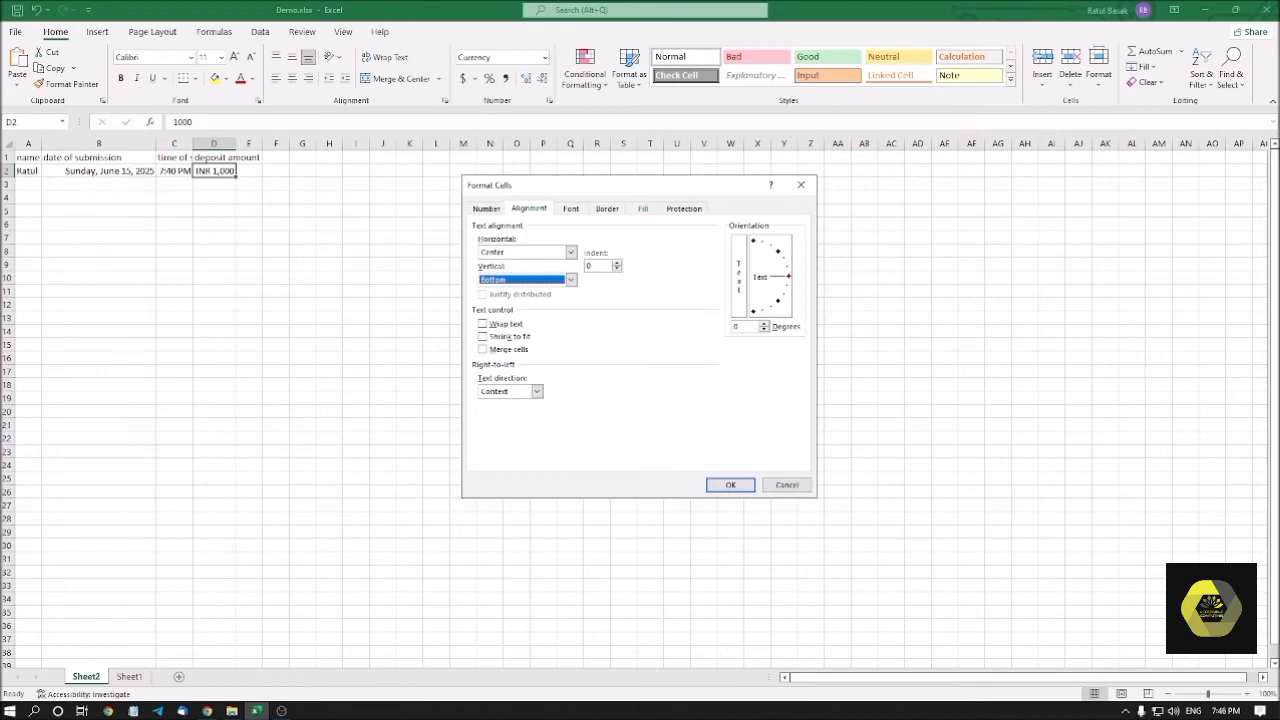
pyautogui.hotkey('alt', 'Down')
pyautogui.press('Up')
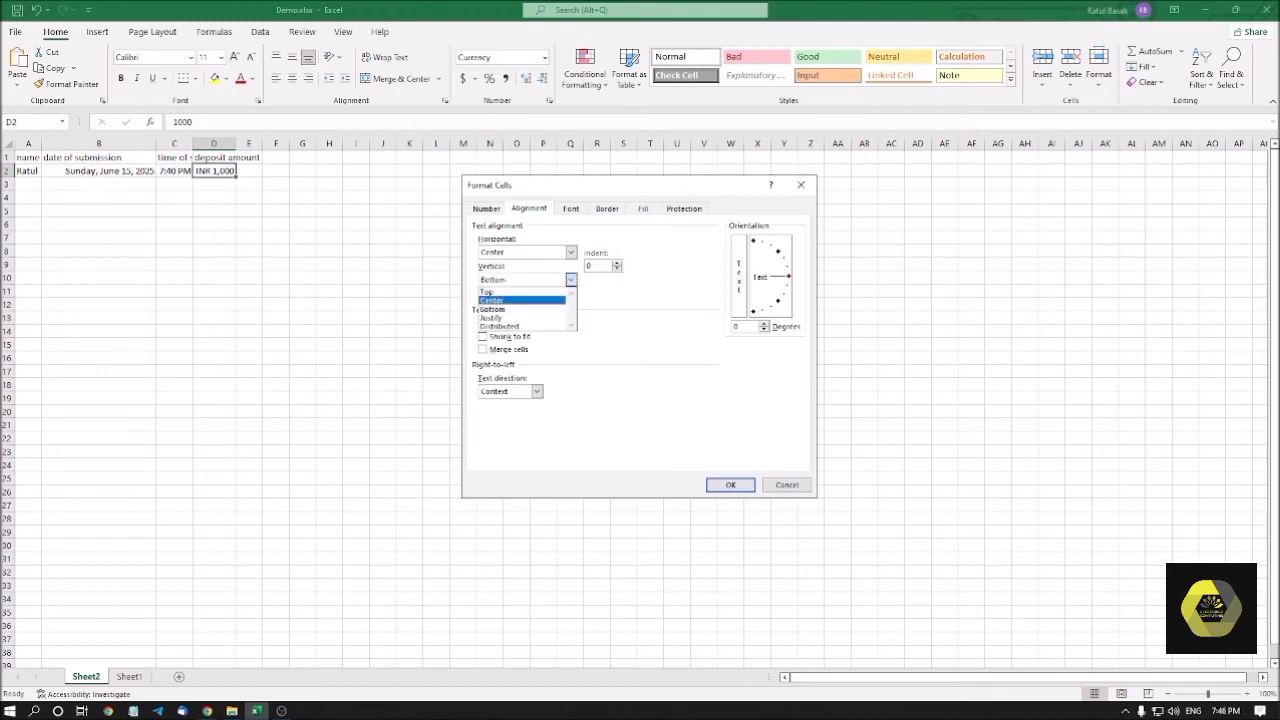
pyautogui.press('Return')
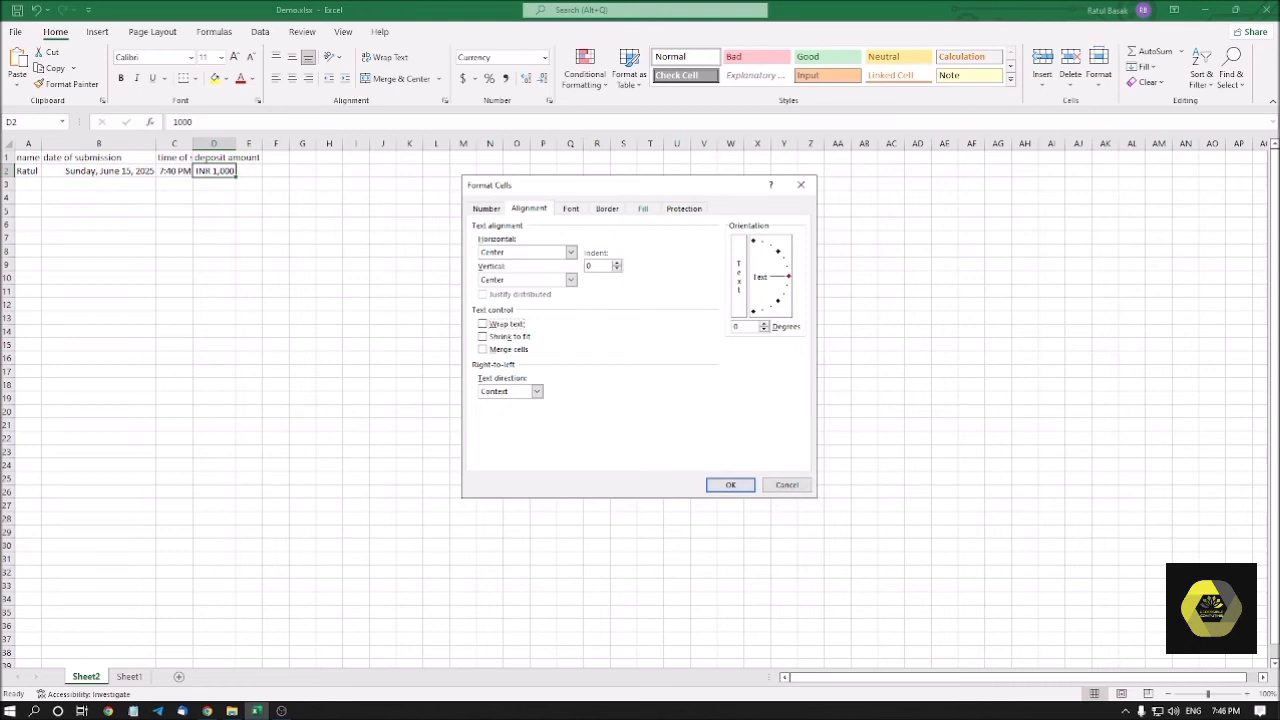
# Turn on text wrapping for D2 and review the remaining text control, orientation and text direction options
pyautogui.hotkey('alt', 'w')
pyautogui.press('Tab')
pyautogui.click(742, 326)
pyautogui.click(738, 326)
pyautogui.click(510, 391)
pyautogui.press('Tab')
pyautogui.press('Tab')
pyautogui.press('Tab')
# Look over the font settings, then try a dashed outline border around D2 in the border settings
pyautogui.press('Right')
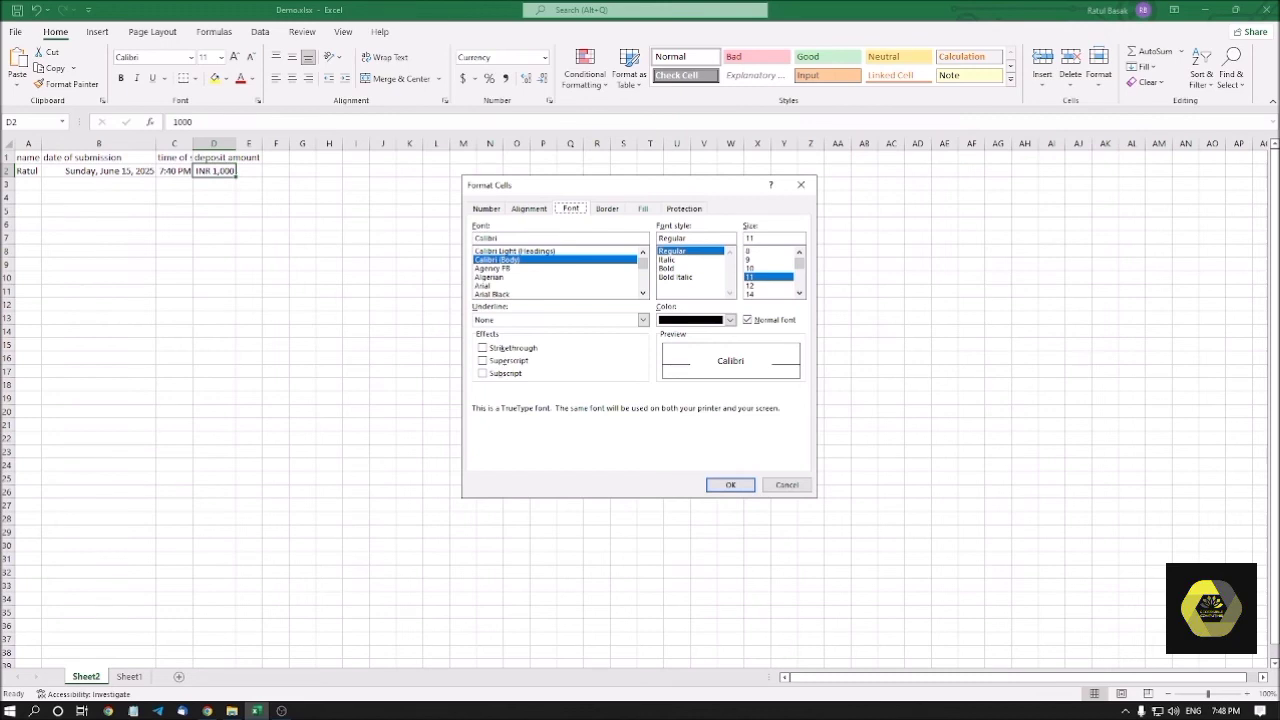
pyautogui.press('Right')
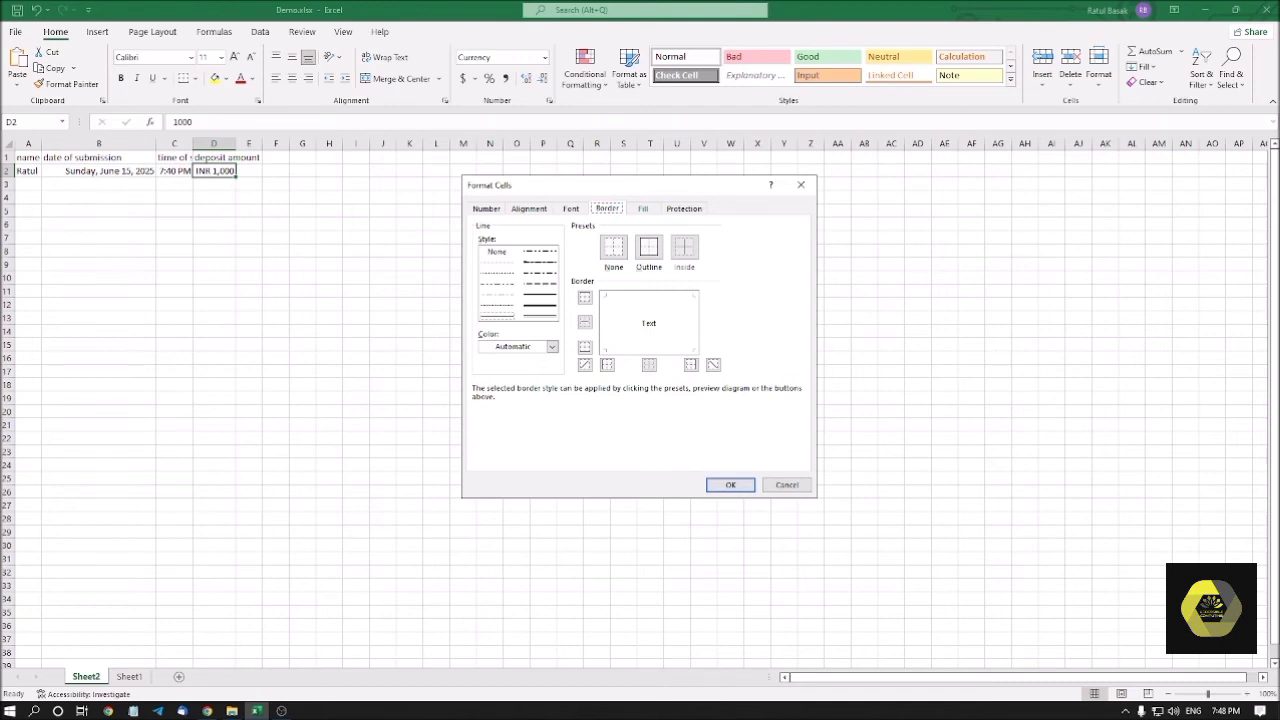
pyautogui.press('Tab')
pyautogui.click(497, 251)
pyautogui.press('Down')
pyautogui.press('Down')
pyautogui.press('Tab')
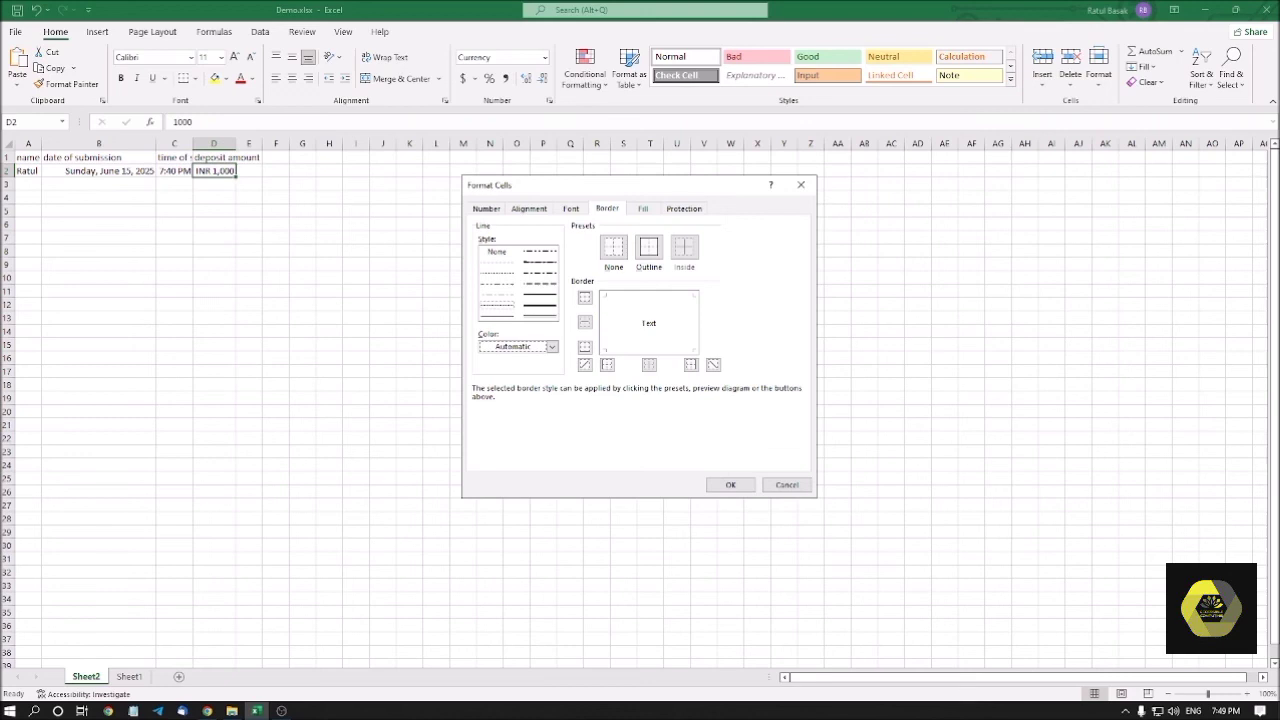
pyautogui.press('Tab')
pyautogui.press('Tab')
pyautogui.press('space')
pyautogui.hotkey('alt', 'c')
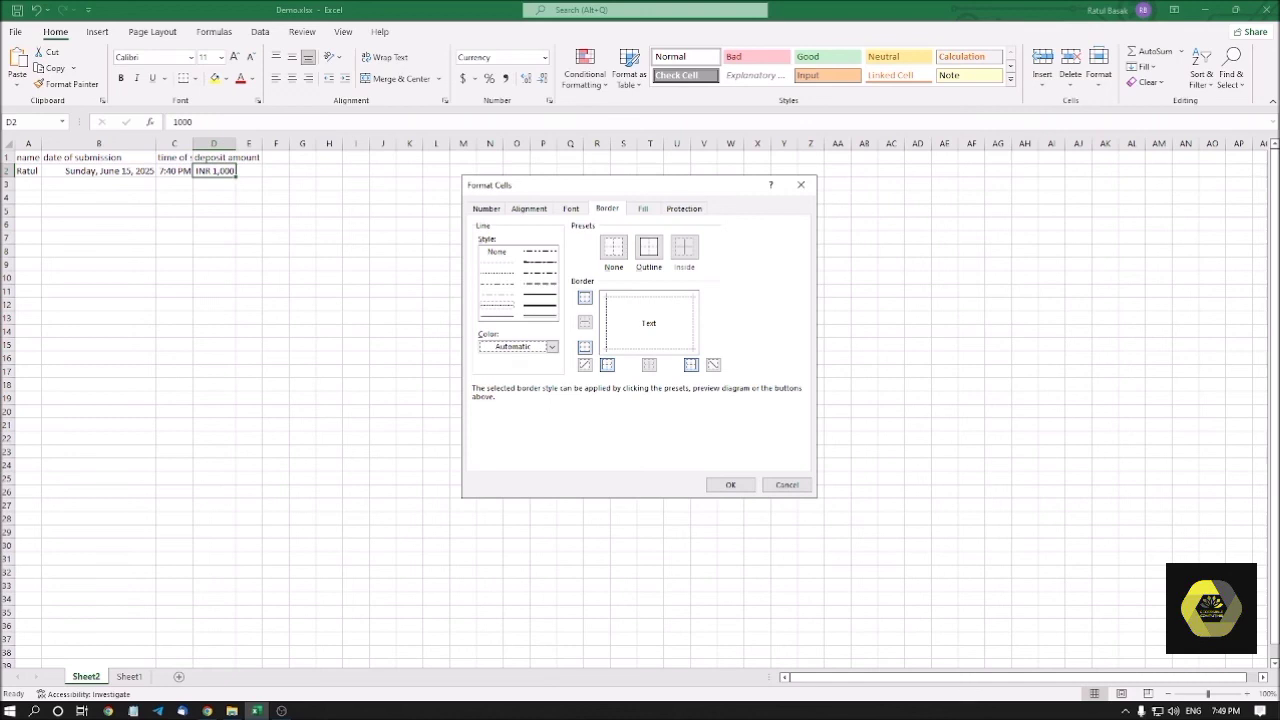
# Clear the borders with the None preset and apply the cell format settings to D2
pyautogui.hotkey('alt', 'n')
pyautogui.press('Tab')
pyautogui.press('Tab')
pyautogui.press('Return')
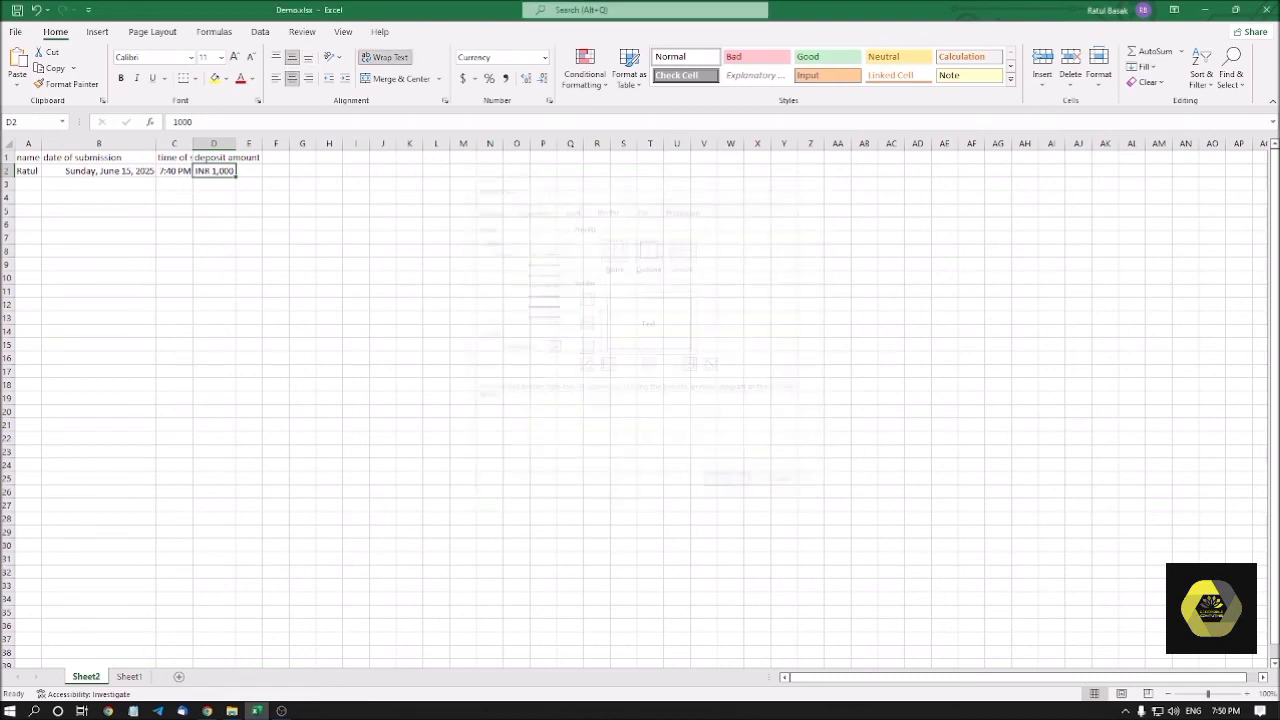